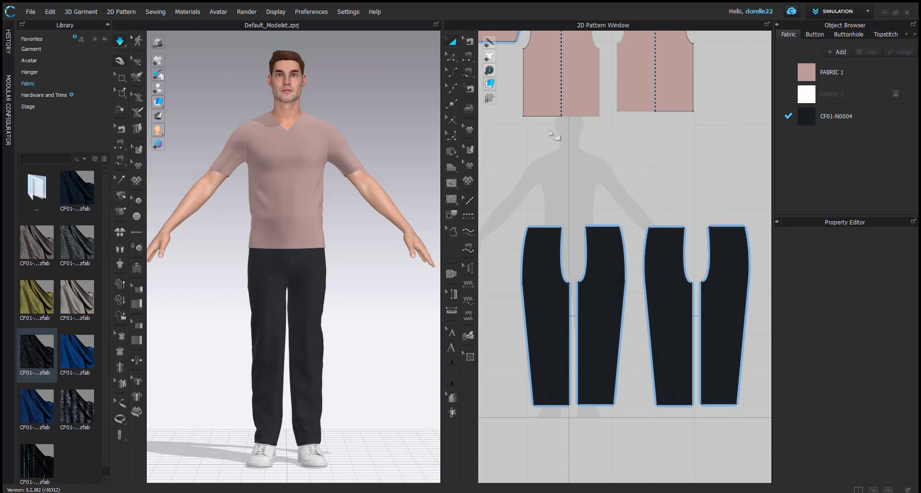
# Switch to the Animation workspace and load MV2_03_Views.mtn from Library > Avatar > Male_V2 > Motion
pyautogui.click(868, 11)
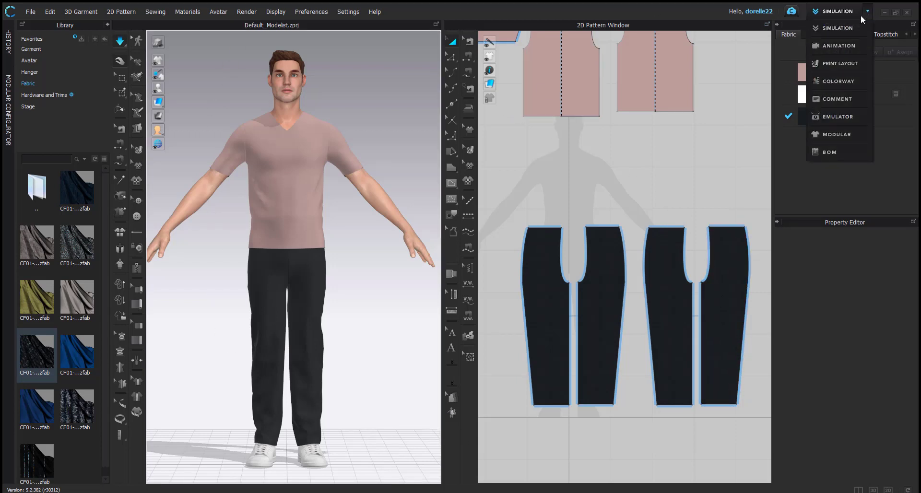
pyautogui.click(836, 45)
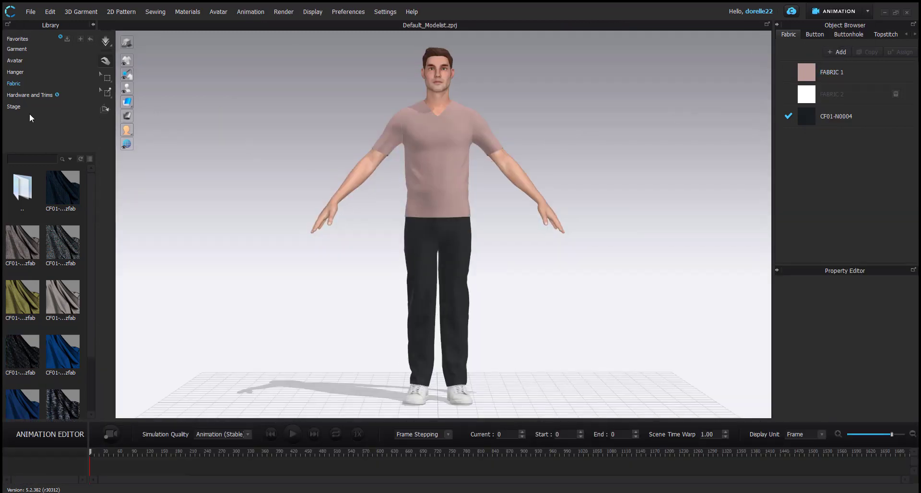
pyautogui.click(22, 62)
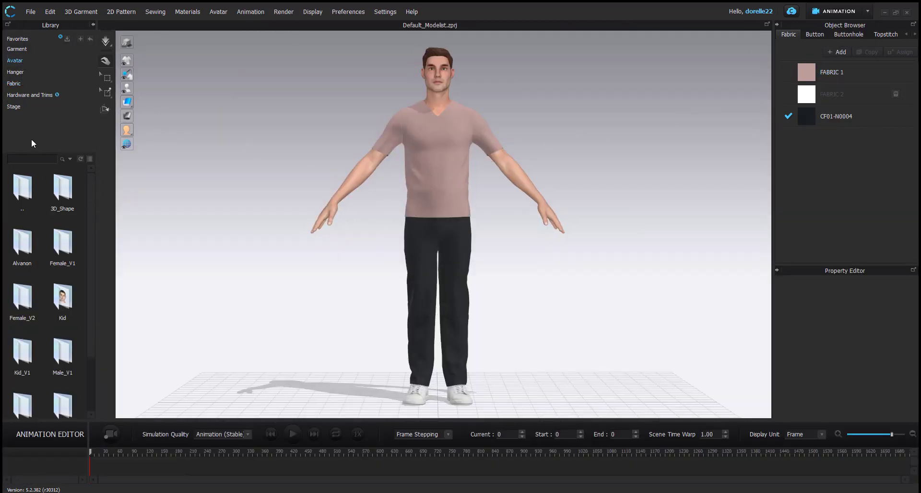
pyautogui.scroll(-1, 33, 384)
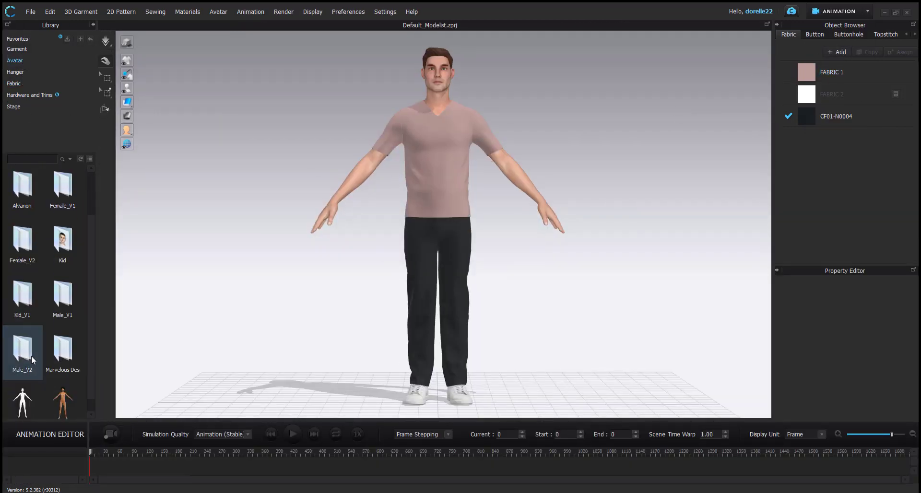
pyautogui.doubleClick(31, 356)
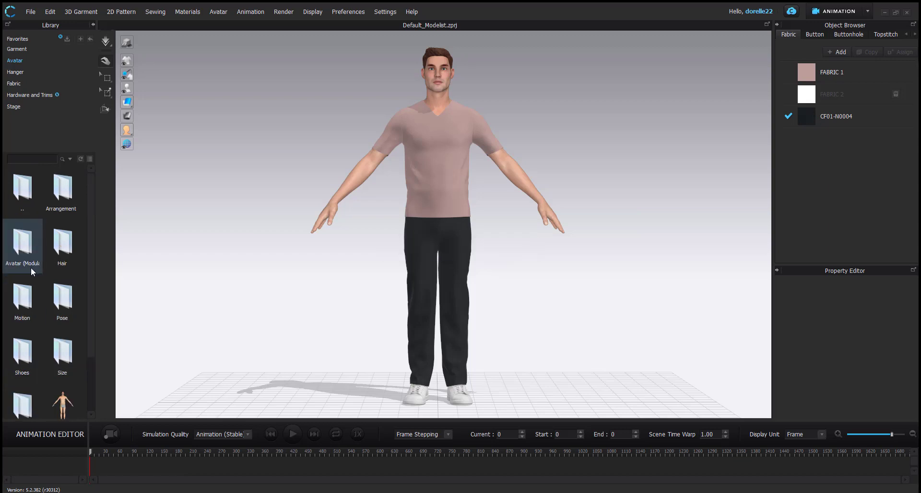
pyautogui.doubleClick(31, 286)
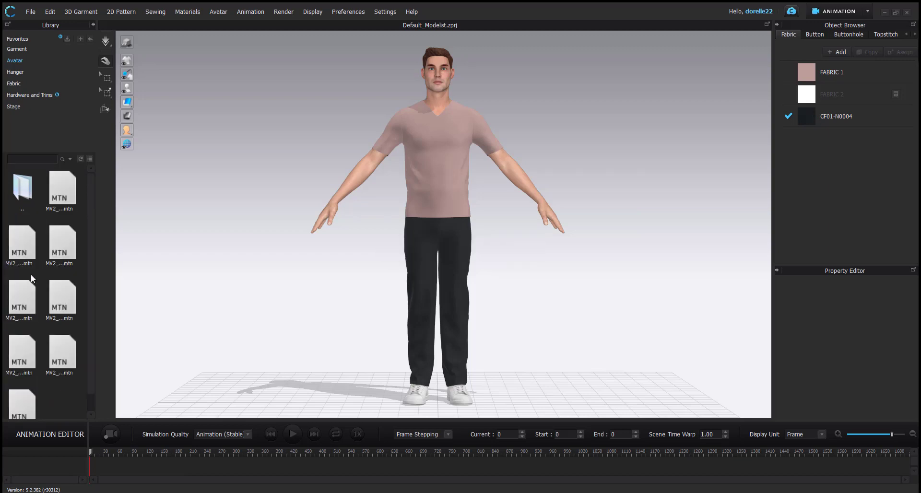
pyautogui.doubleClick(60, 244)
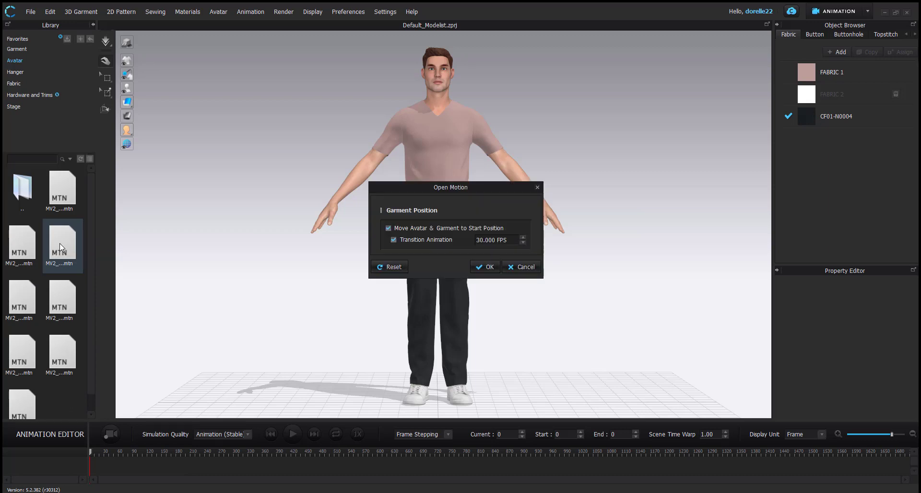
# Load the MV2_03_Views motion at the start position and enlarge the Animation Editor
pyautogui.click(487, 267)
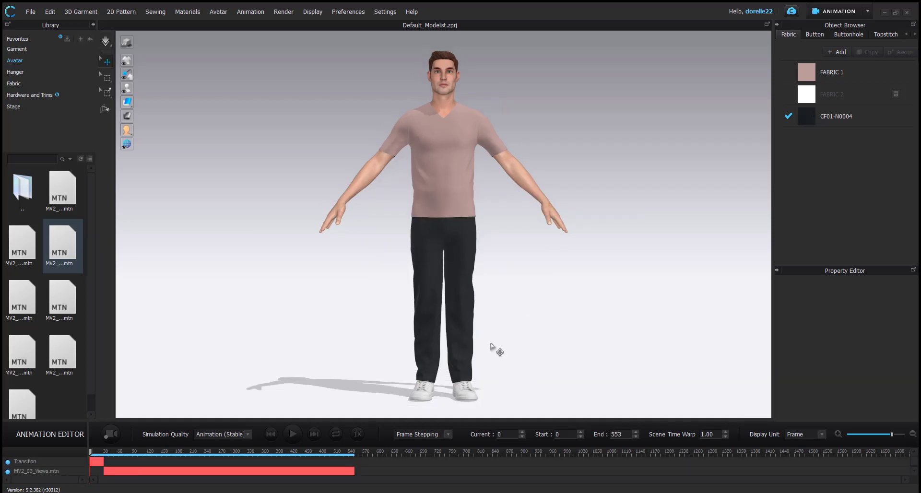
pyautogui.click(114, 437)
pyautogui.scroll(2, 122, 474)
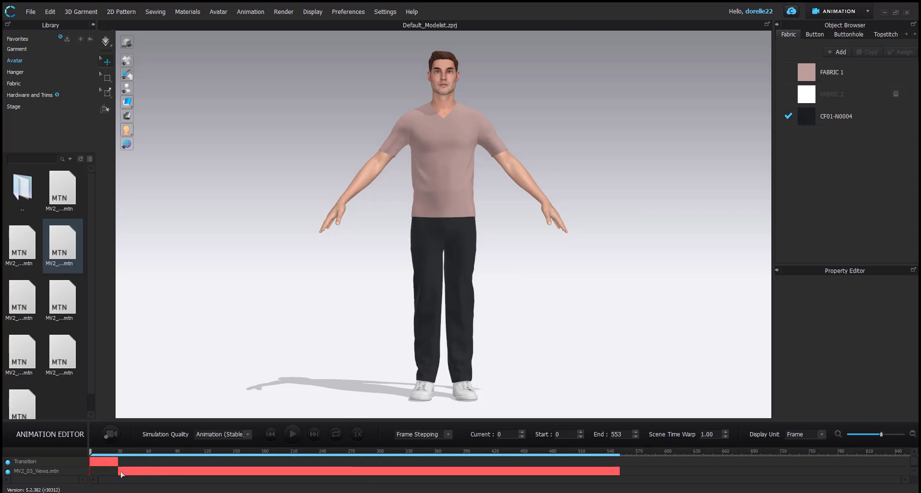
pyautogui.scroll(-2, 121, 471)
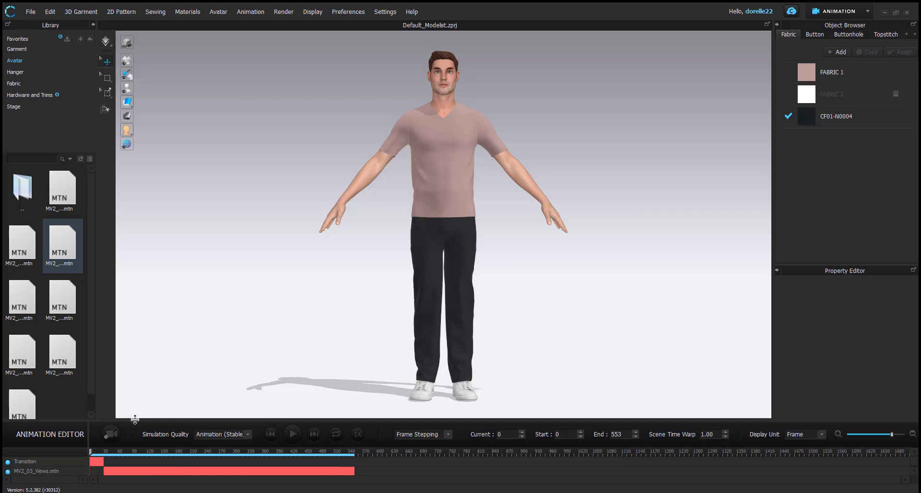
pyautogui.moveTo(135, 420); pyautogui.dragTo(134, 393)
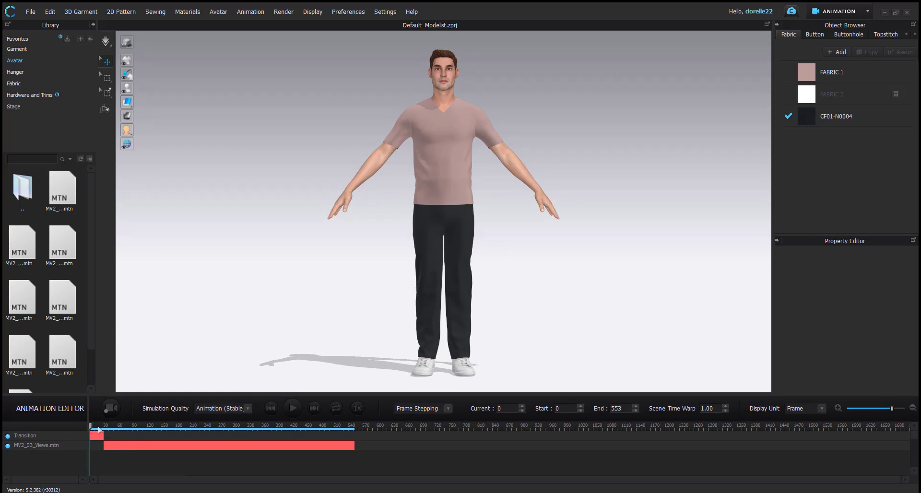
# Preview the walk to frame 46, rewind, then record the garment through frame 553
pyautogui.moveTo(100, 429); pyautogui.dragTo(154, 439)
pyautogui.click(89, 434)
pyautogui.moveTo(93, 435)
pyautogui.mouseDown()
pyautogui.moveTo(108, 436)
pyautogui.moveTo(82, 432)
pyautogui.mouseUp()
pyautogui.click(110, 410)
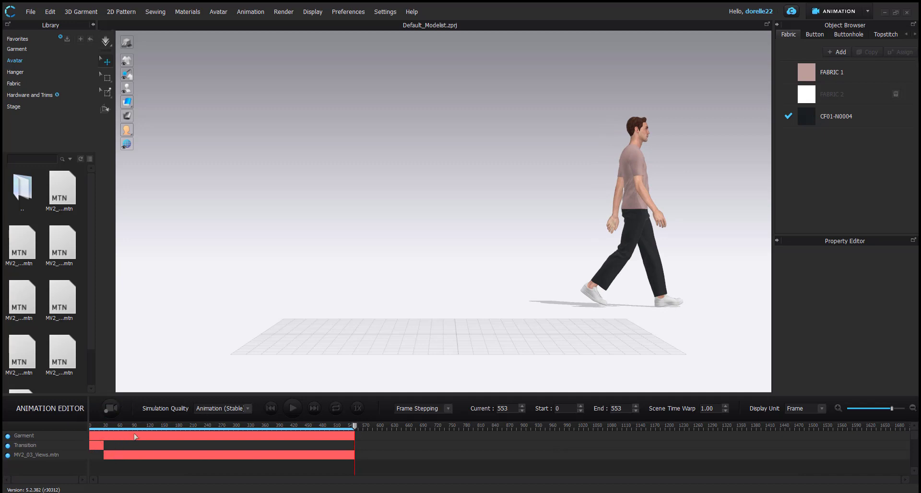
# Keep Animation (Stable) quality, set playback from Frame Stepping to Real Time, and replay from frame 0
pyautogui.click(234, 408)
pyautogui.click(234, 408)
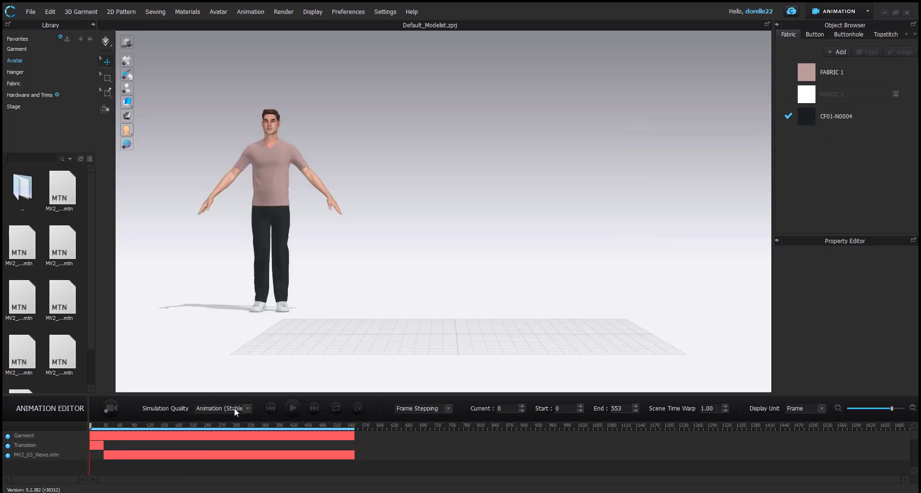
pyautogui.click(450, 406)
pyautogui.click(291, 408)
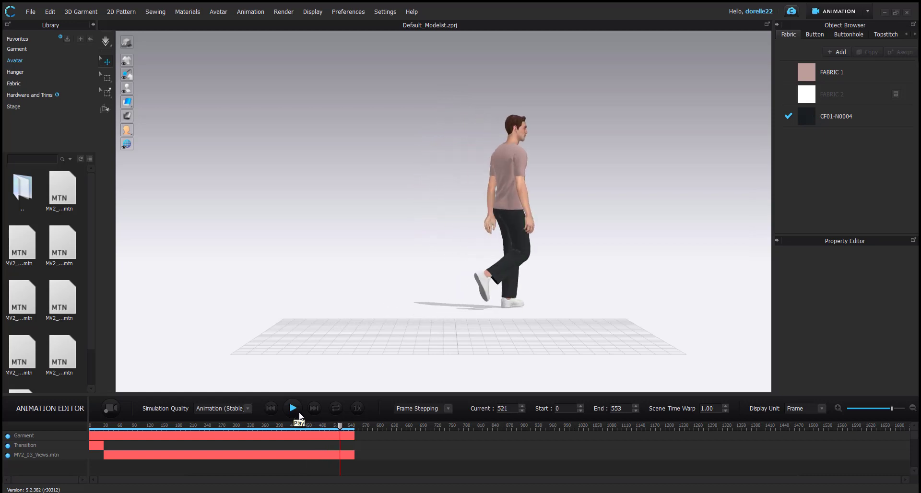
pyautogui.click(274, 411)
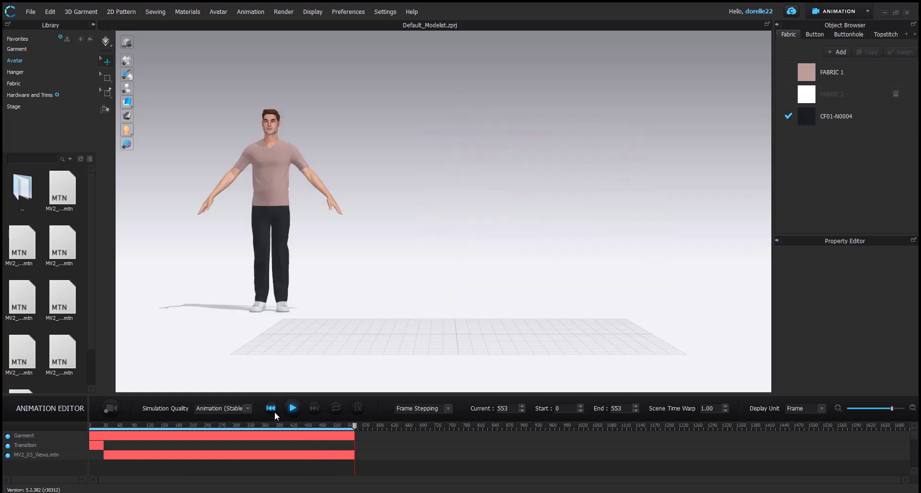
pyautogui.click(445, 407)
pyautogui.click(407, 416)
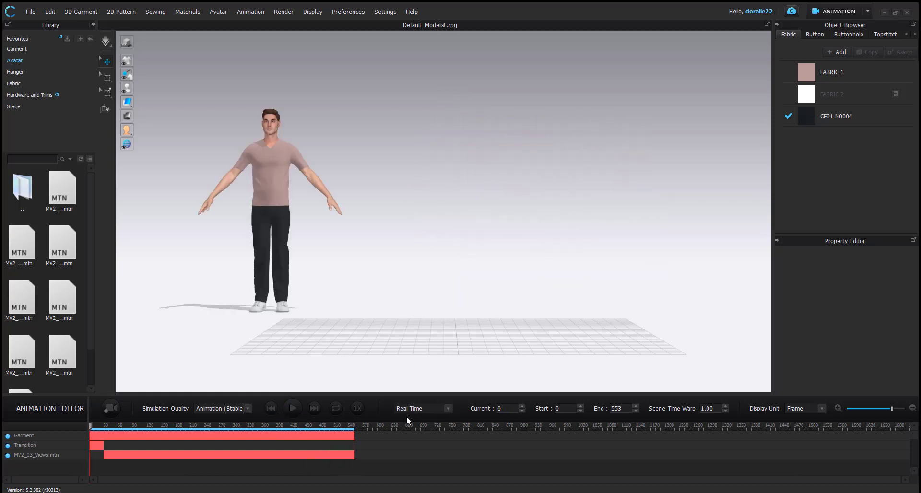
pyautogui.click(296, 415)
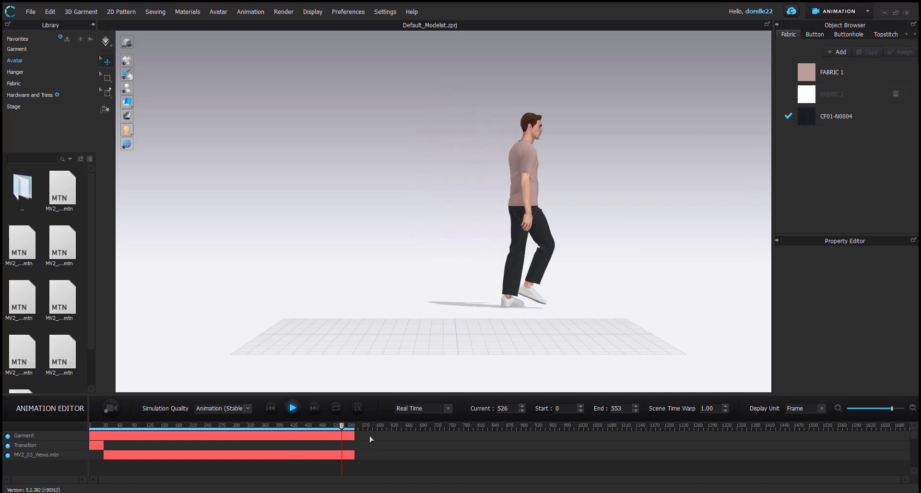
# Turn off Show 3D Grid under Display > Environment and rewind to frame 0
pyautogui.click(316, 12)
pyautogui.moveTo(332, 39)
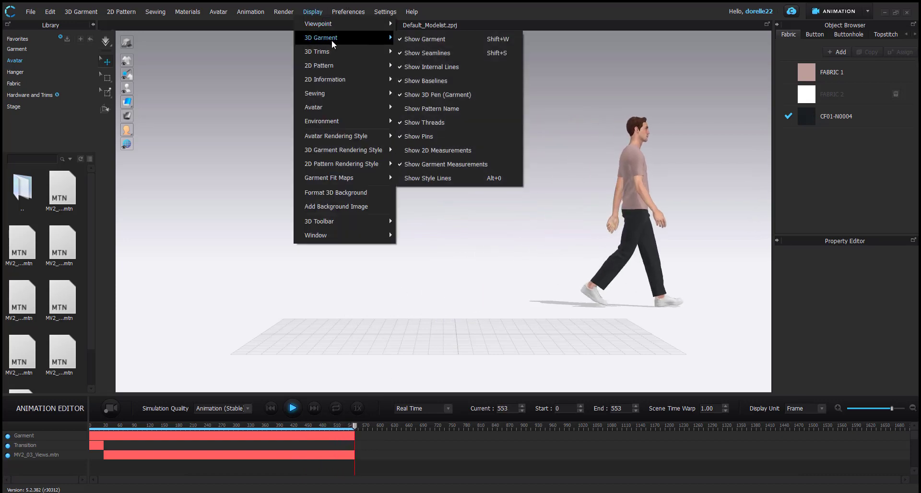
pyautogui.moveTo(360, 125)
pyautogui.click(431, 125)
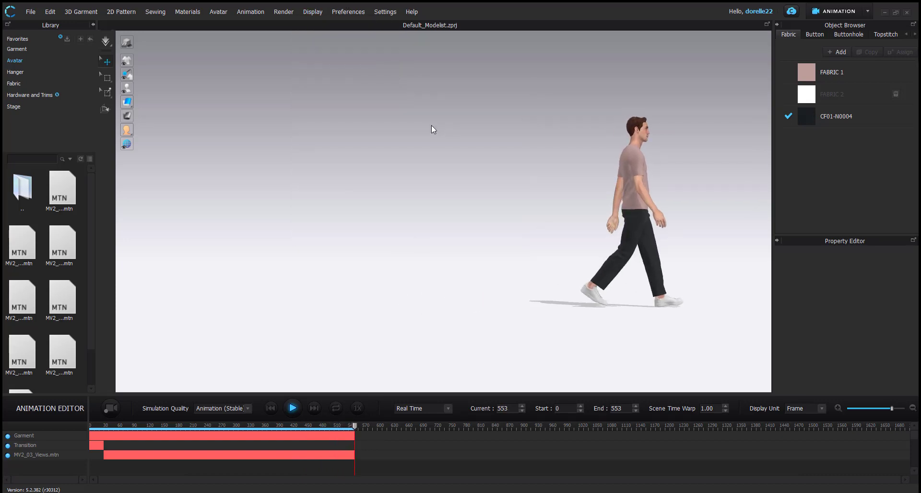
pyautogui.click(271, 408)
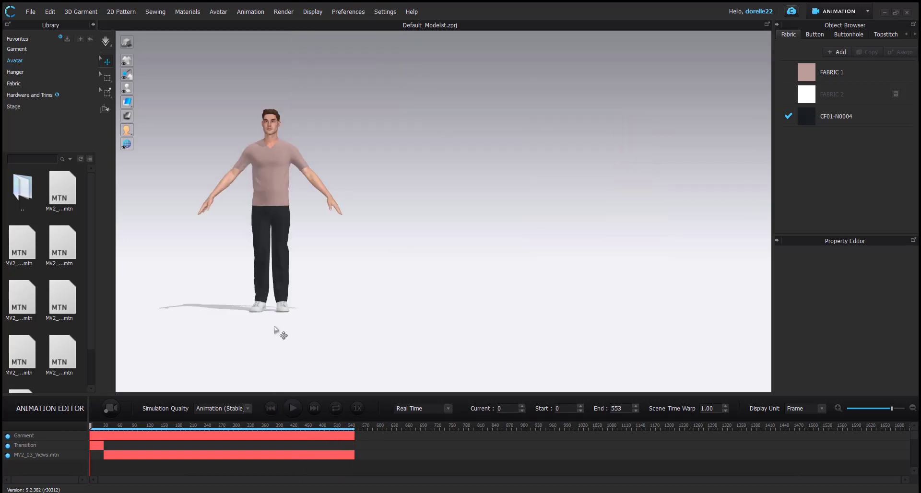
# Give the 3D view a Solid Fill charcoal background (232326) and play the walk
pyautogui.click(312, 11)
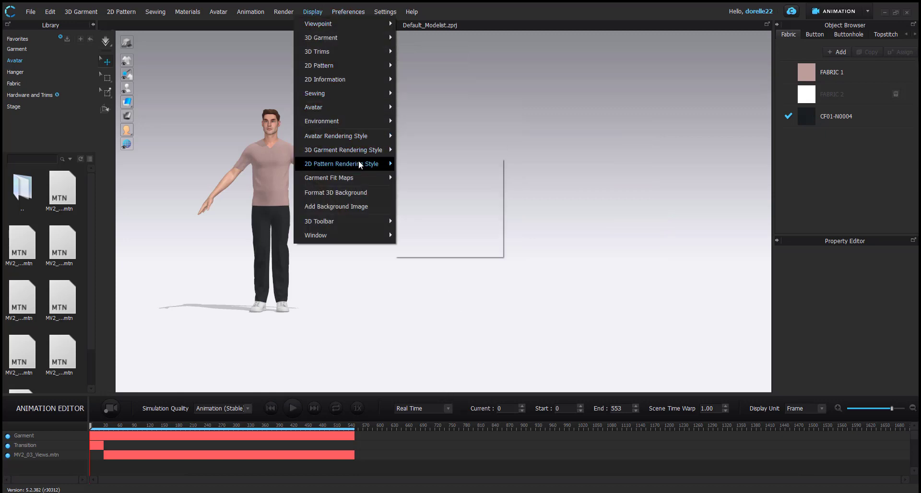
pyautogui.moveTo(344, 38)
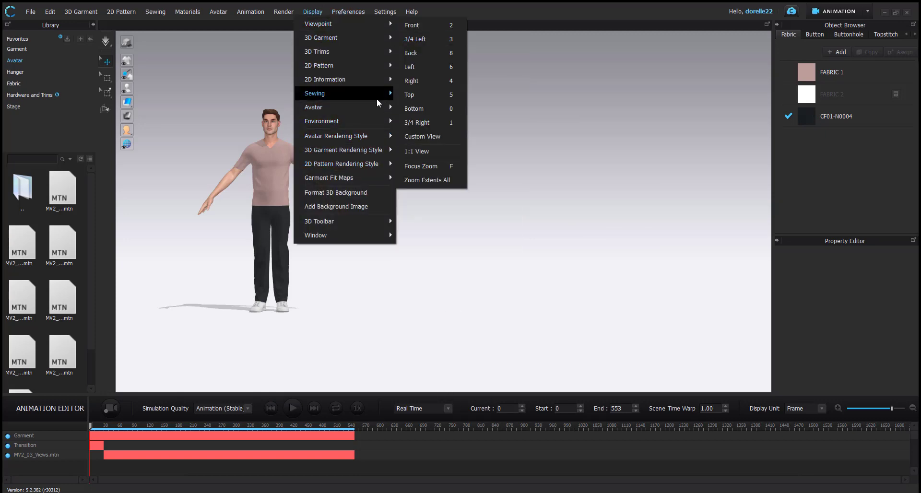
pyautogui.moveTo(374, 123)
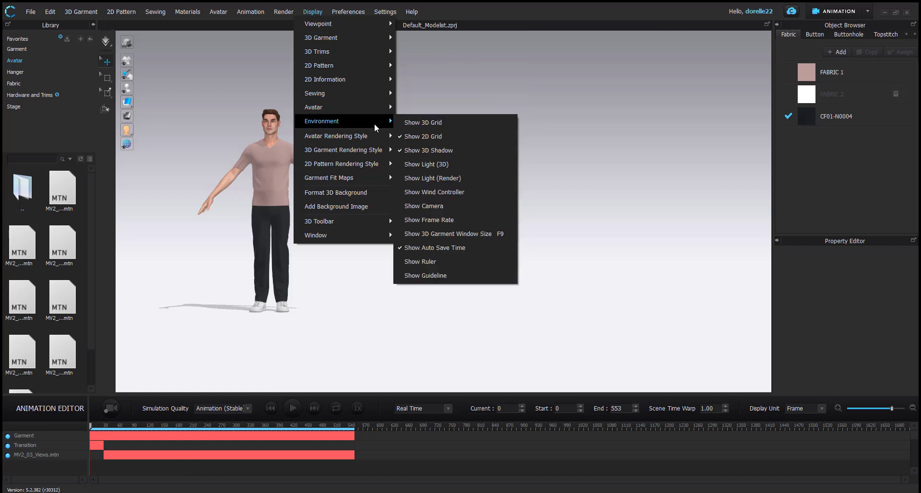
pyautogui.click(369, 193)
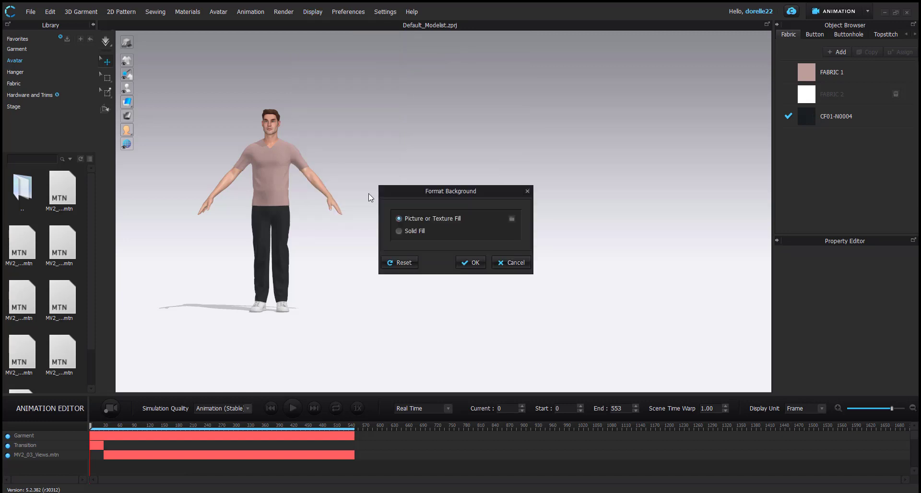
pyautogui.click(417, 230)
pyautogui.click(501, 230)
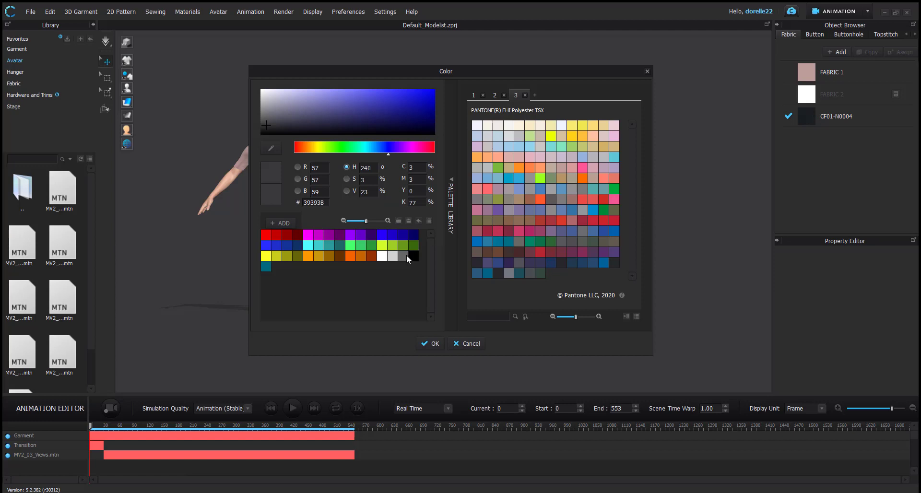
pyautogui.moveTo(283, 120); pyautogui.dragTo(276, 128)
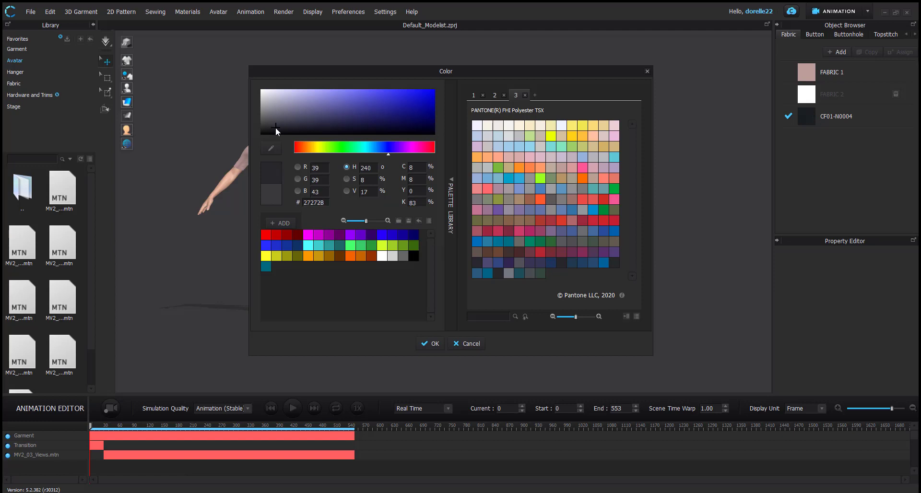
pyautogui.click(425, 346)
pyautogui.click(474, 263)
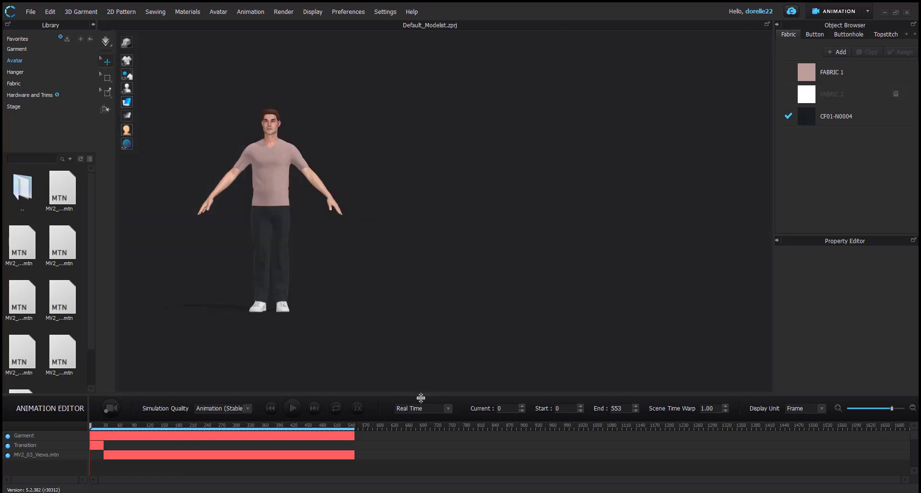
pyautogui.click(293, 408)
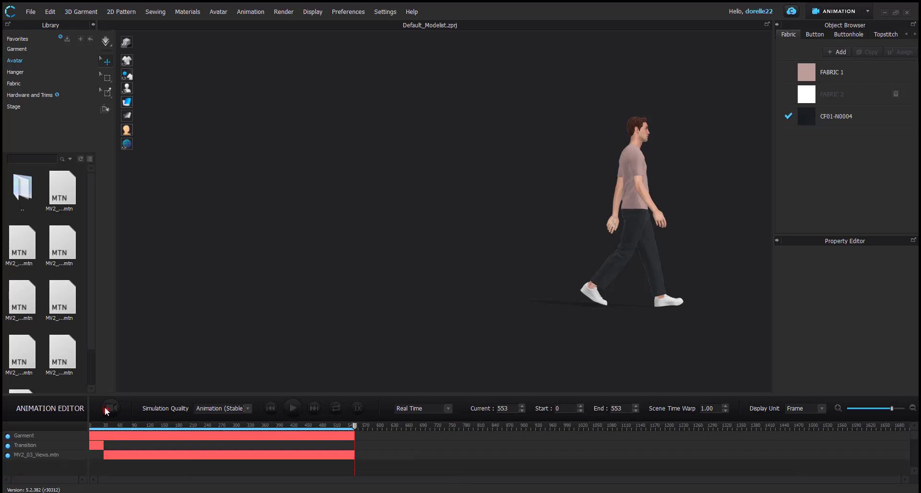
# Rewind to frame 0, return to the Simulation workspace, and zoom into the bodice and sleeve patterns
pyautogui.click(270, 409)
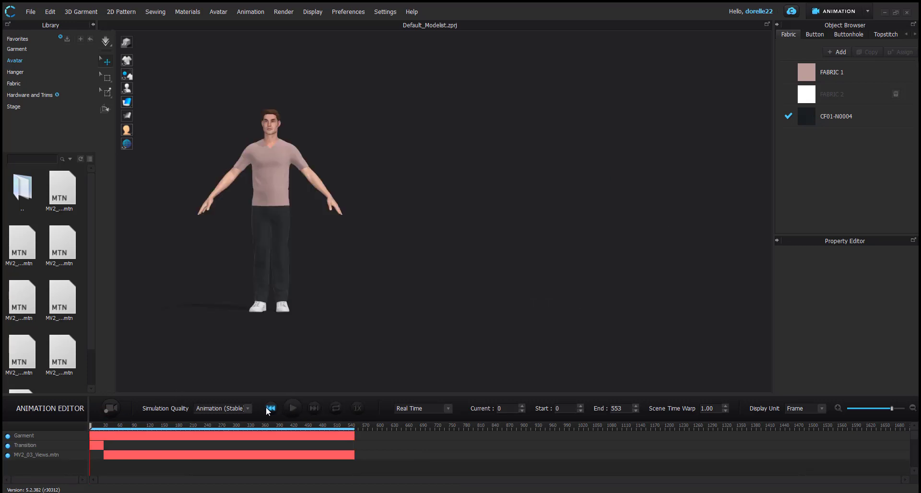
pyautogui.click(841, 14)
pyautogui.click(838, 28)
pyautogui.scroll(5, 676, 144)
pyautogui.moveTo(675, 128); pyautogui.dragTo(679, 325, button='right')
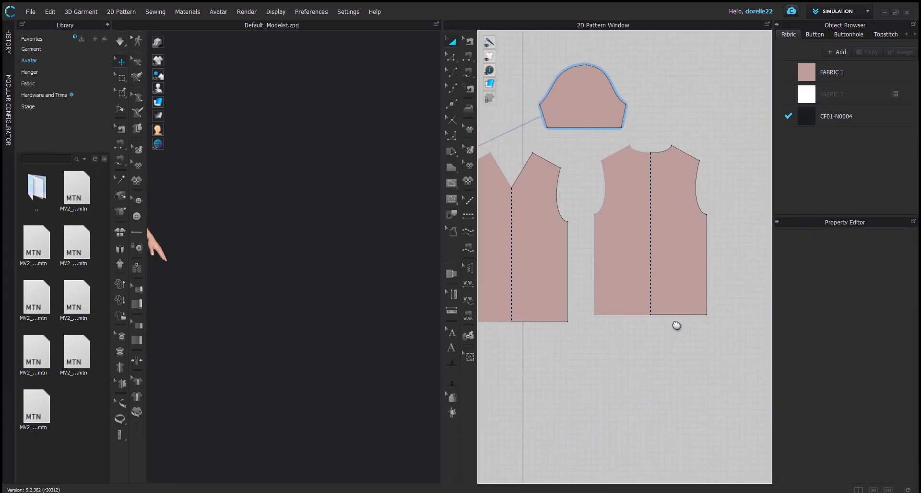
# With Edit Pattern, move the bodice underarm point outward, mirrored, and ease the sleeve's lower edge outward
pyautogui.click(452, 43)
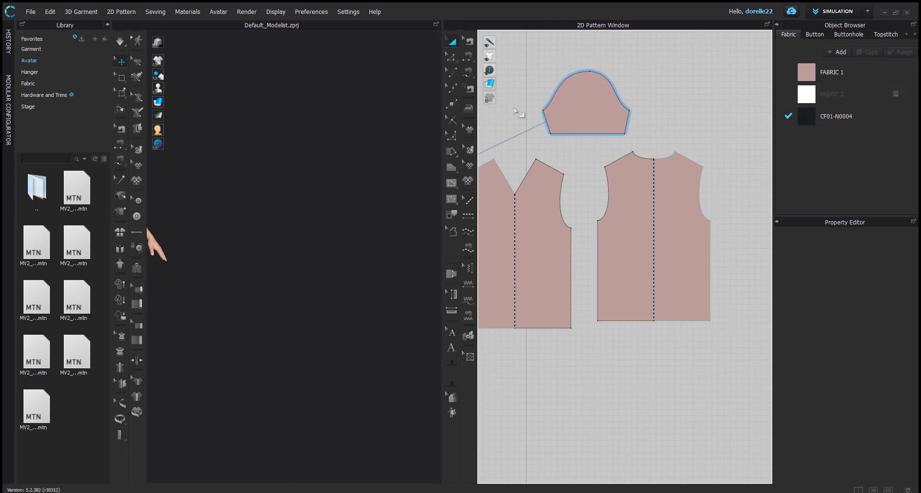
pyautogui.press('z')
pyautogui.moveTo(597, 221); pyautogui.dragTo(593, 222)
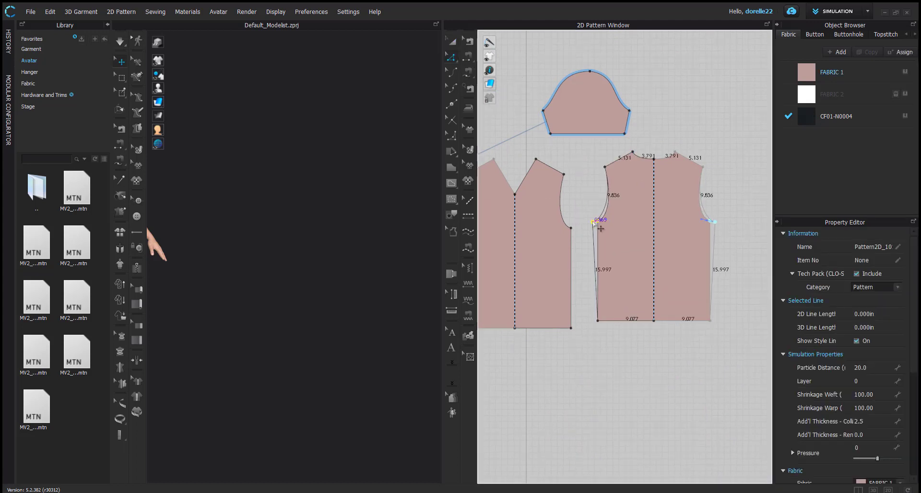
pyautogui.click(692, 129)
pyautogui.click(628, 124)
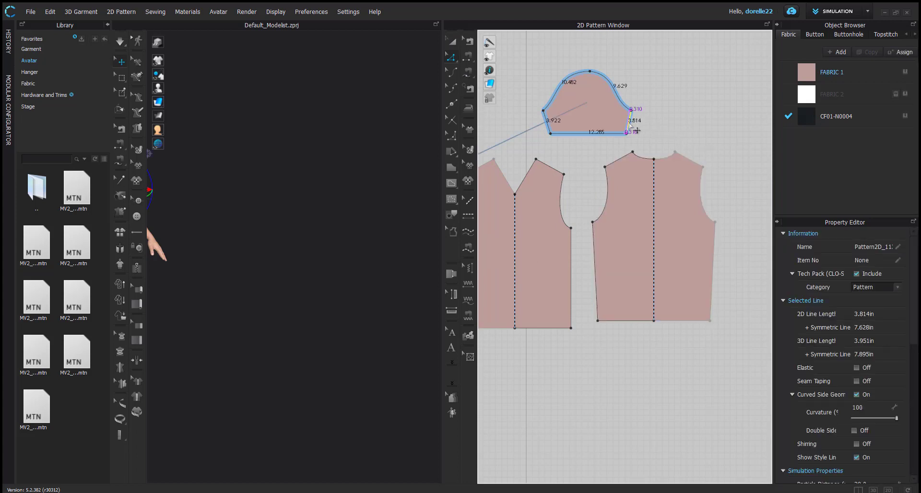
pyautogui.moveTo(630, 124); pyautogui.dragTo(631, 125)
pyautogui.click(667, 136)
pyautogui.scroll(-3, 725, 144)
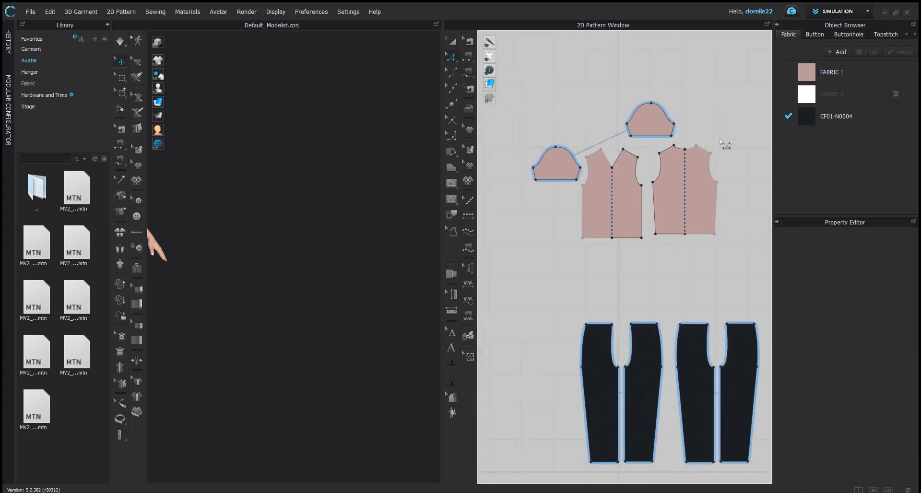
# Bring the trouser pieces into view and inspect the waist edge and crotch point
pyautogui.scroll(2, 629, 325)
pyautogui.moveTo(630, 325); pyautogui.dragTo(602, 193, button='right')
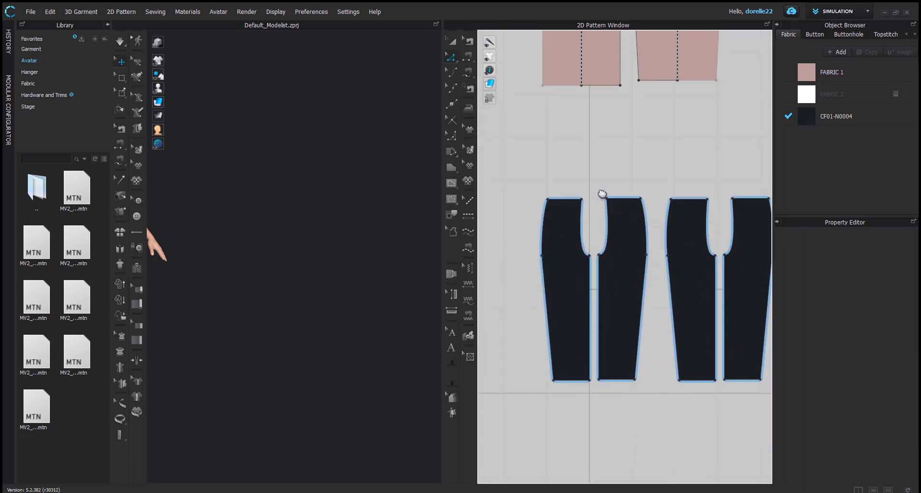
pyautogui.click(562, 200)
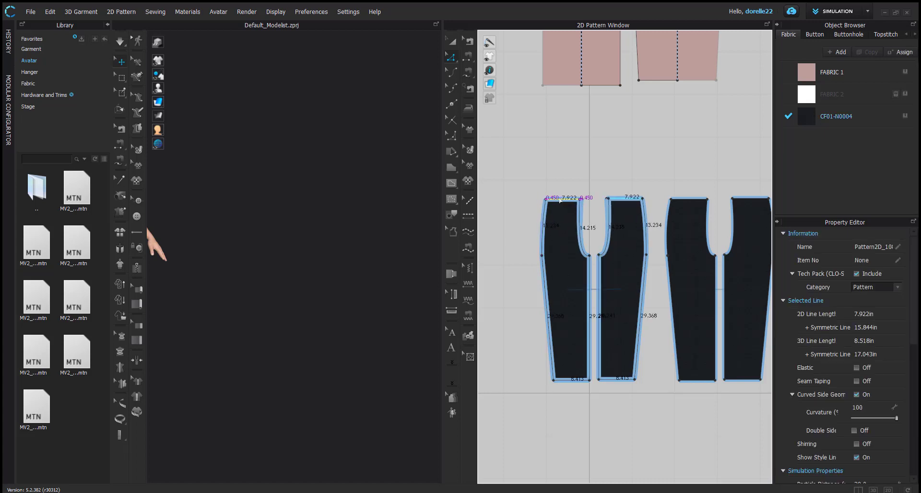
pyautogui.click(578, 257)
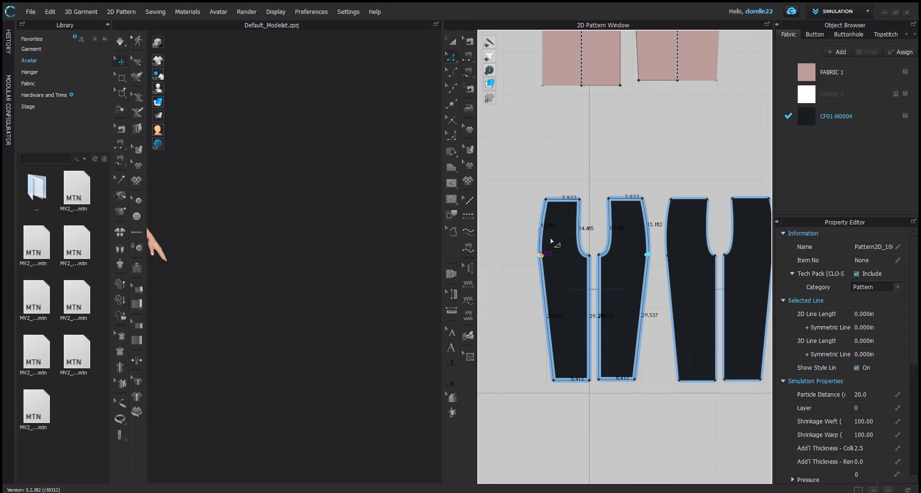
pyautogui.click(530, 207)
pyautogui.scroll(-5, 255, 346)
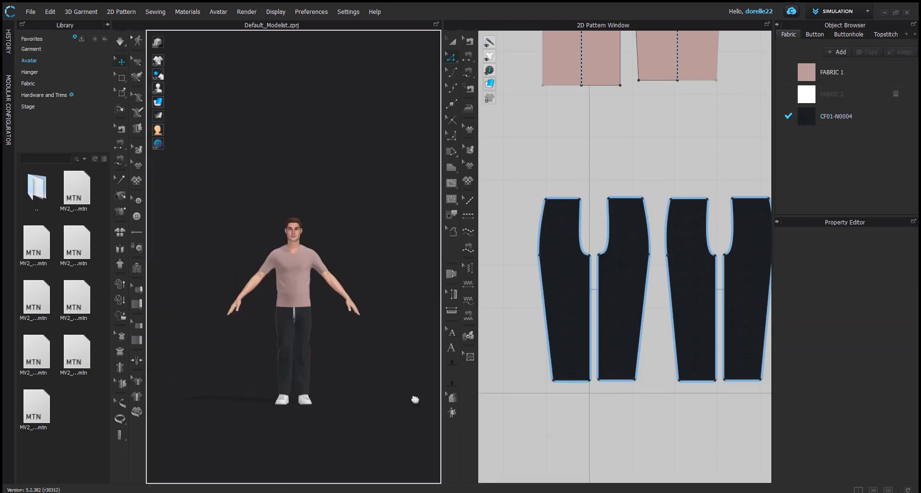
pyautogui.scroll(3, 415, 397)
# Frame the avatar, start simulation, and inspect the left trouser piece's crotch, waist and side seam
pyautogui.moveTo(387, 376); pyautogui.dragTo(386, 283, button='middle')
pyautogui.moveTo(379, 344); pyautogui.dragTo(403, 343, button='right')
pyautogui.press('space')
pyautogui.click(287, 293)
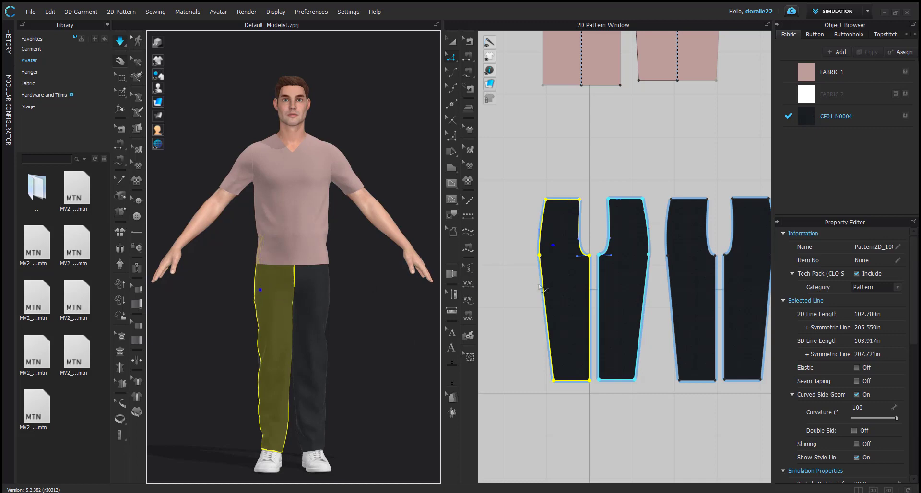
pyautogui.click(581, 258)
pyautogui.click(563, 199)
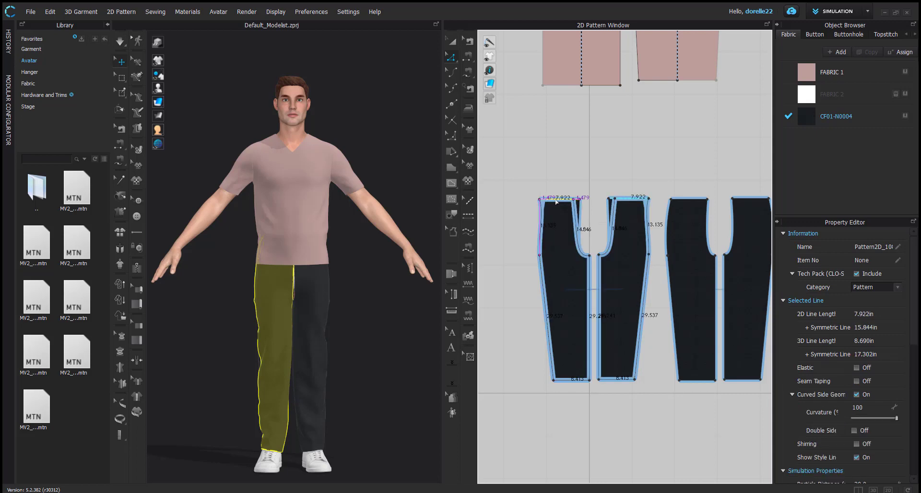
pyautogui.click(543, 224)
pyautogui.click(545, 176)
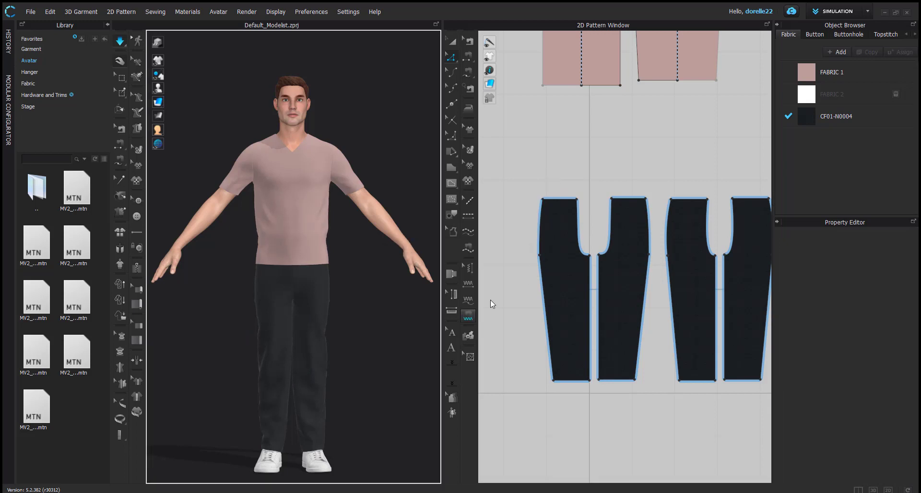
# Inspect the trouser hems and the leg seam, viewing the trousers from behind
pyautogui.click(539, 256)
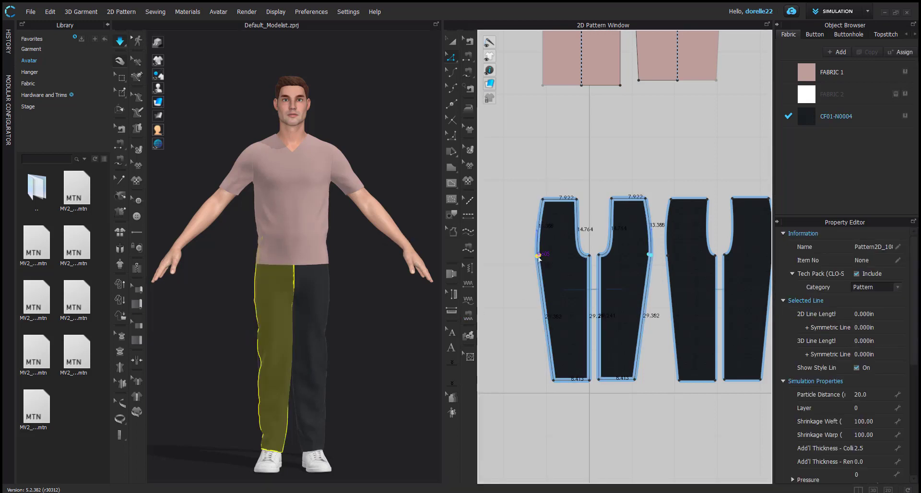
pyautogui.click(527, 280)
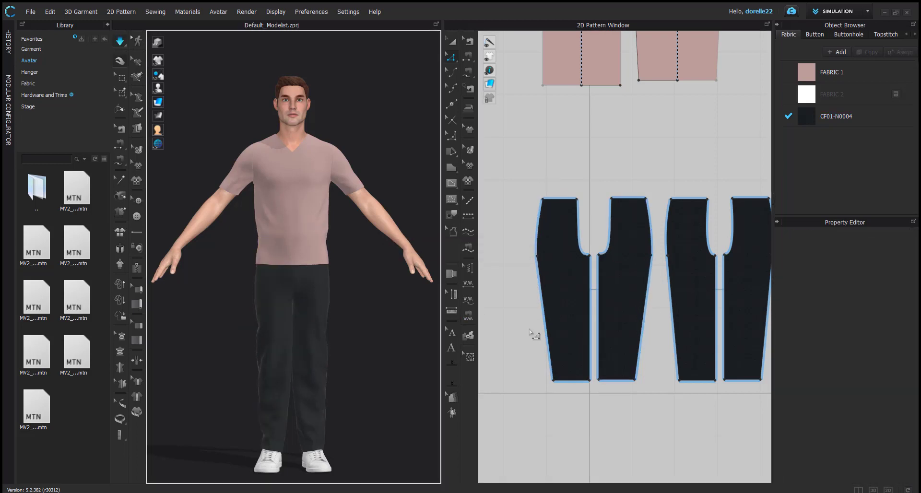
pyautogui.click(579, 381)
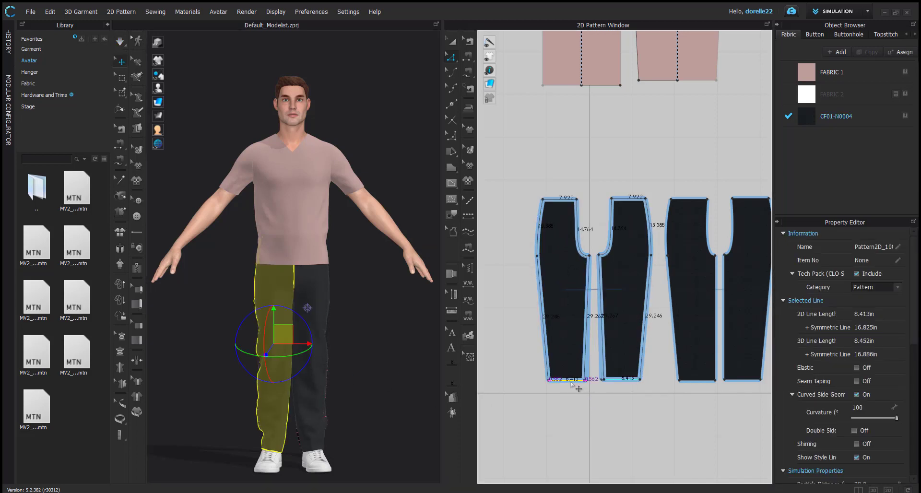
pyautogui.click(578, 394)
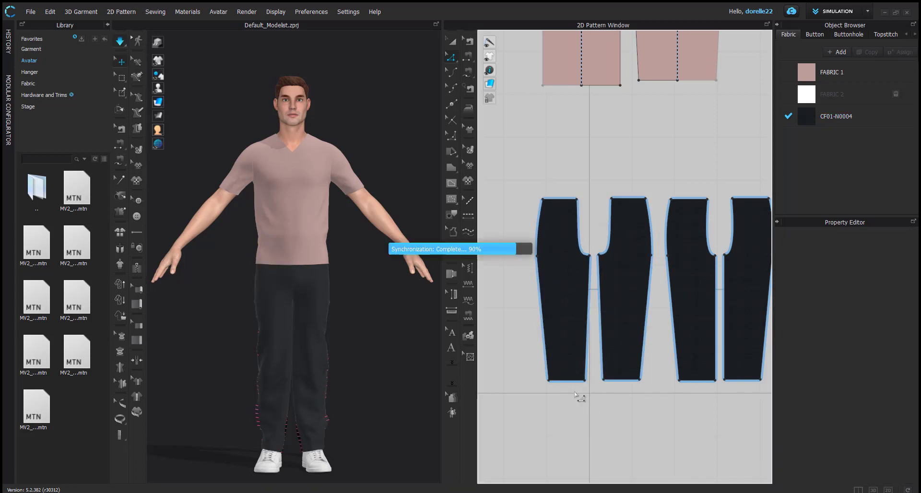
pyautogui.click(326, 418)
pyautogui.moveTo(355, 440); pyautogui.dragTo(144, 449, button='right')
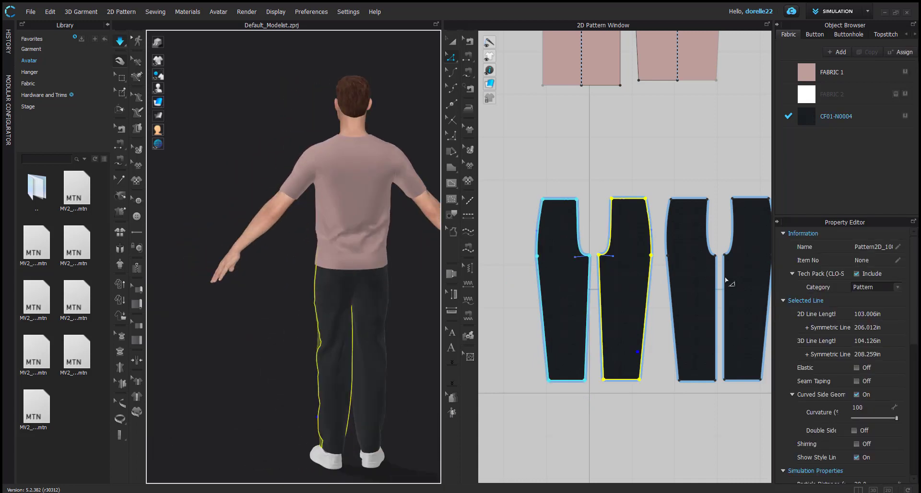
pyautogui.click(704, 383)
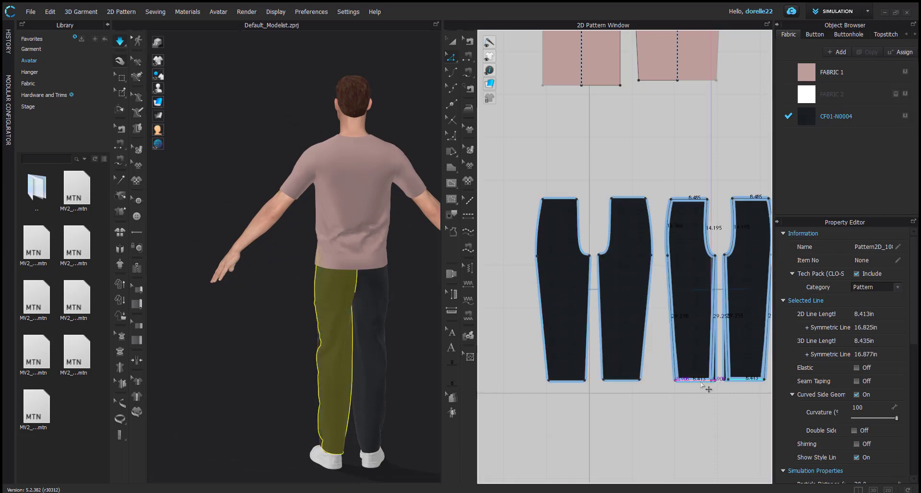
pyautogui.click(710, 394)
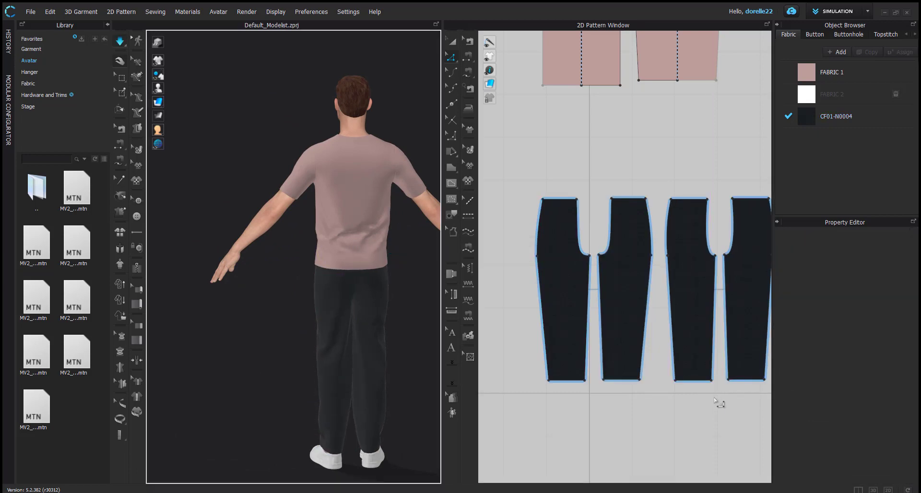
# Move the back crotch curve's top point left, nudge the hip side seam out, and shift the waist line left
pyautogui.scroll(3, 718, 235)
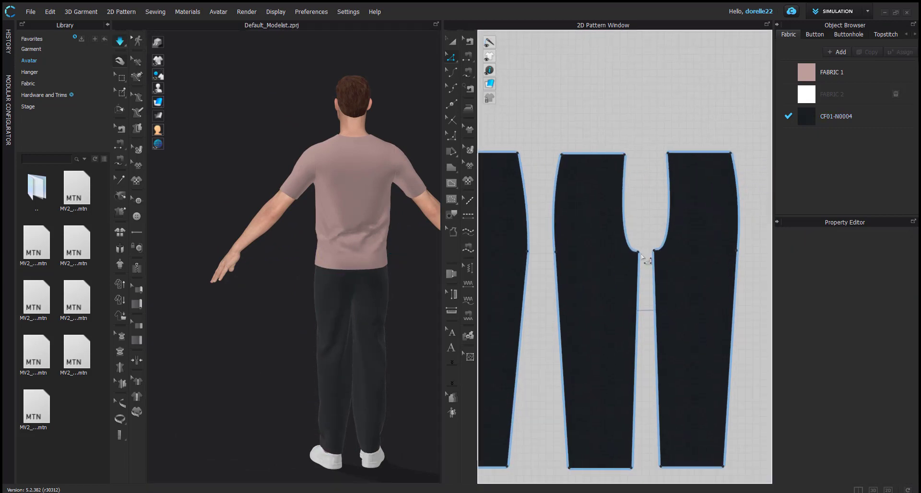
pyautogui.click(640, 257)
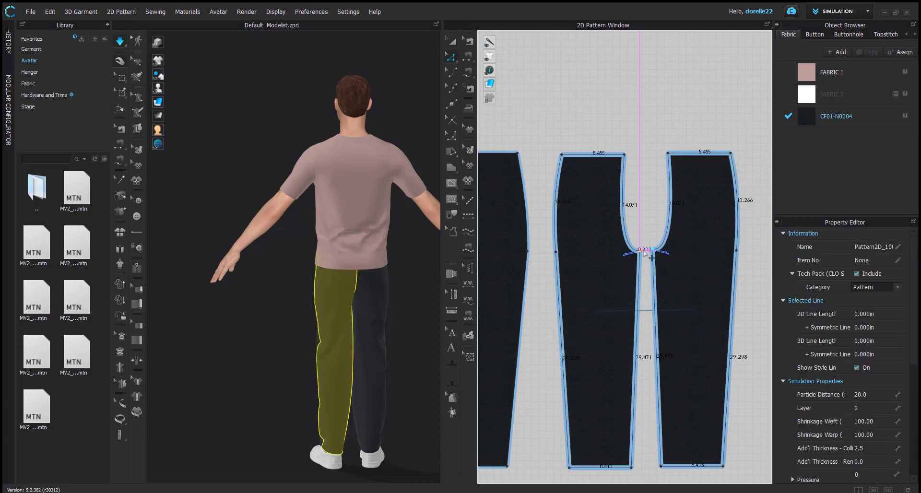
pyautogui.click(640, 155)
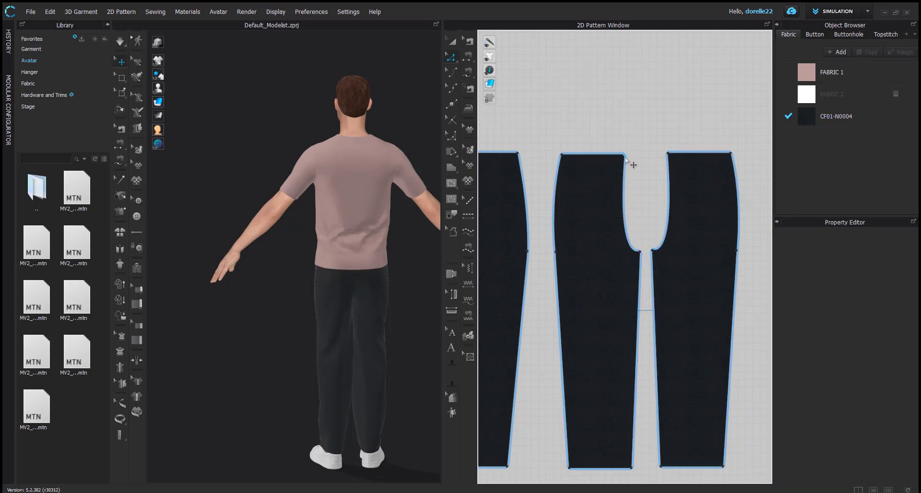
pyautogui.moveTo(634, 164); pyautogui.dragTo(620, 161)
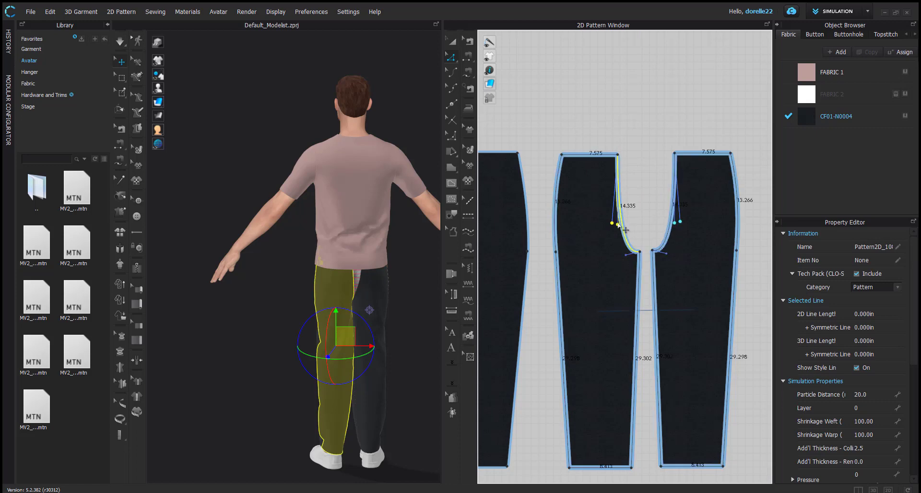
pyautogui.moveTo(556, 252); pyautogui.dragTo(552, 251)
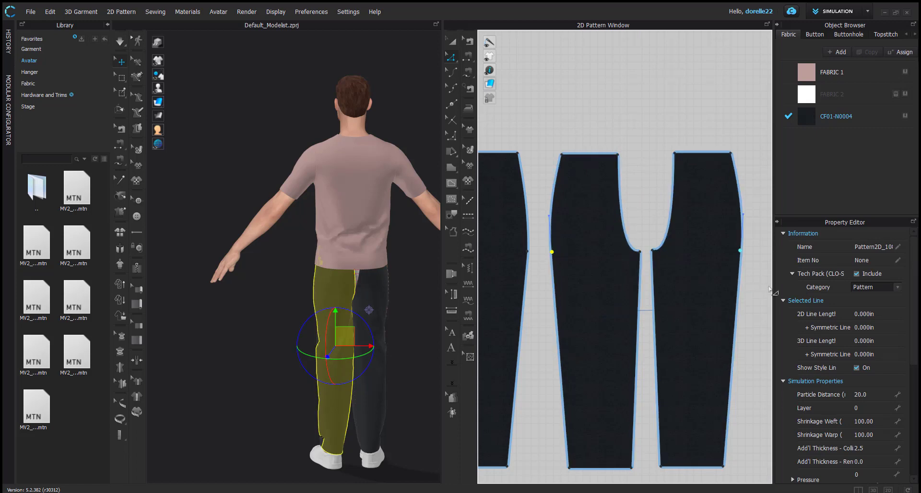
pyautogui.press('Escape')
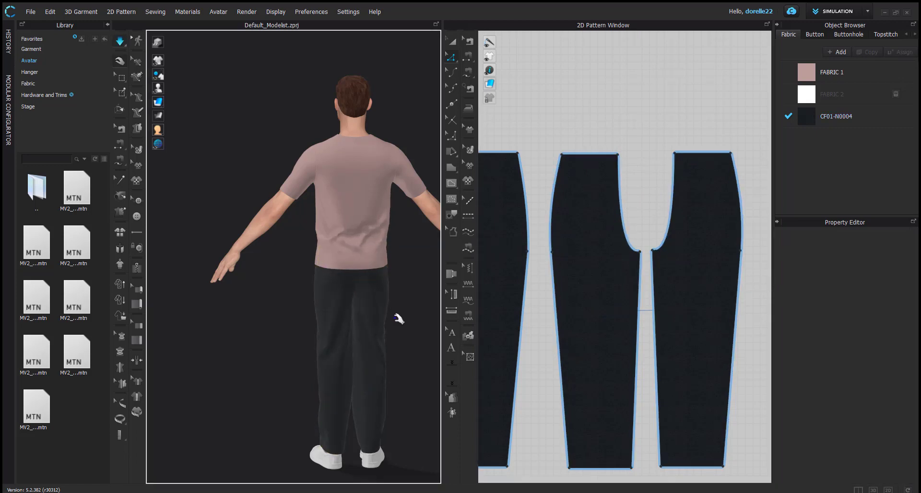
pyautogui.press('4')
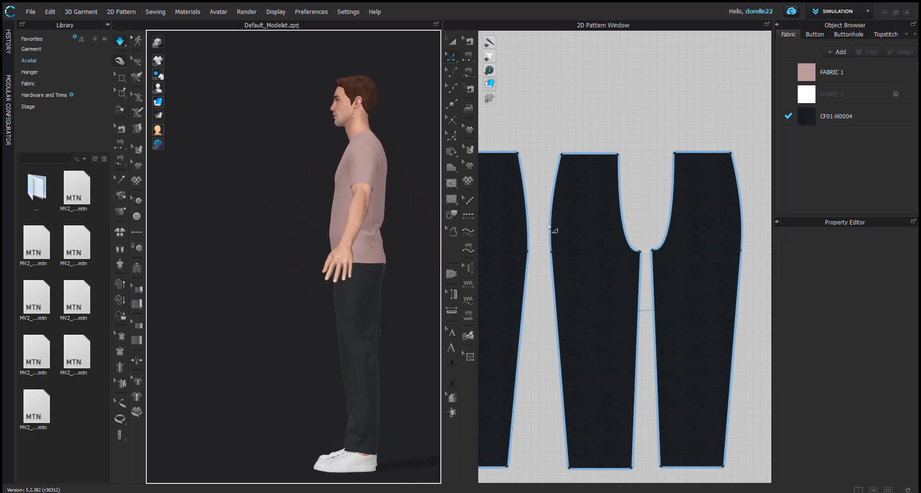
pyautogui.moveTo(577, 159); pyautogui.dragTo(572, 160)
pyautogui.click(572, 139)
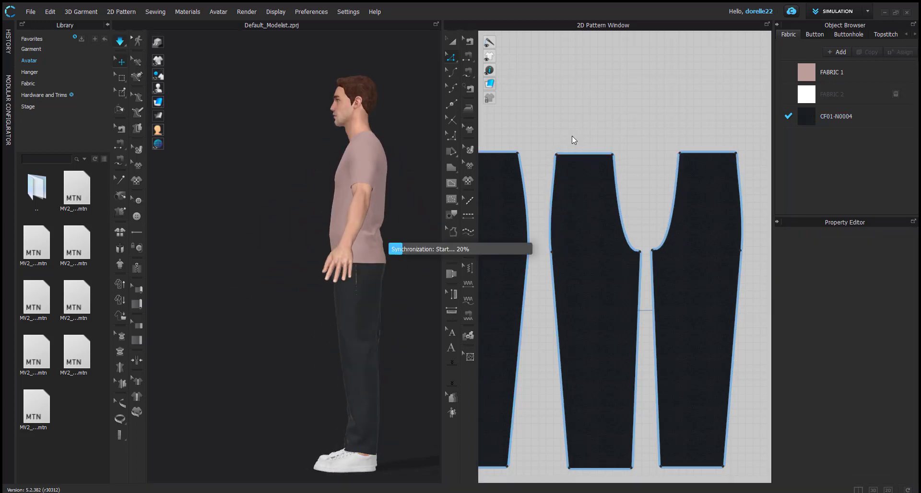
# Deepen the crotch curves, bend the right piece's outer side line outward, and orbit to check the fit
pyautogui.moveTo(401, 354); pyautogui.dragTo(302, 357, button='right')
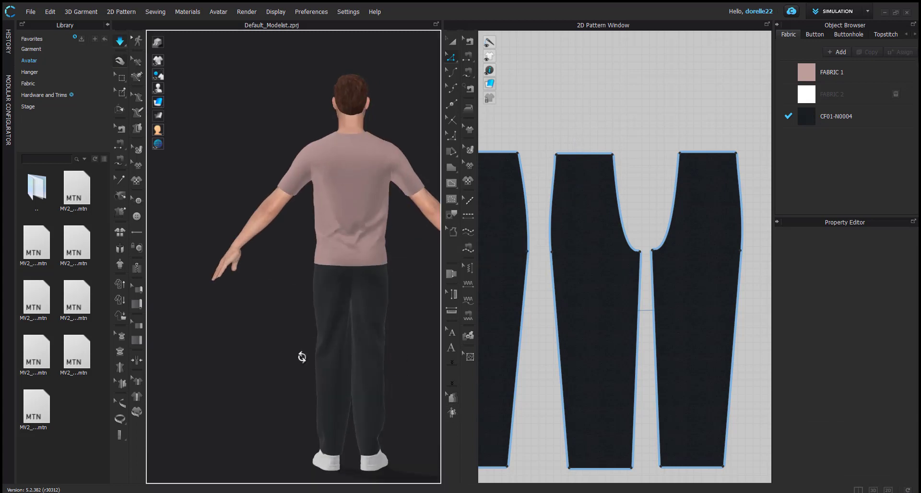
pyautogui.click(629, 250)
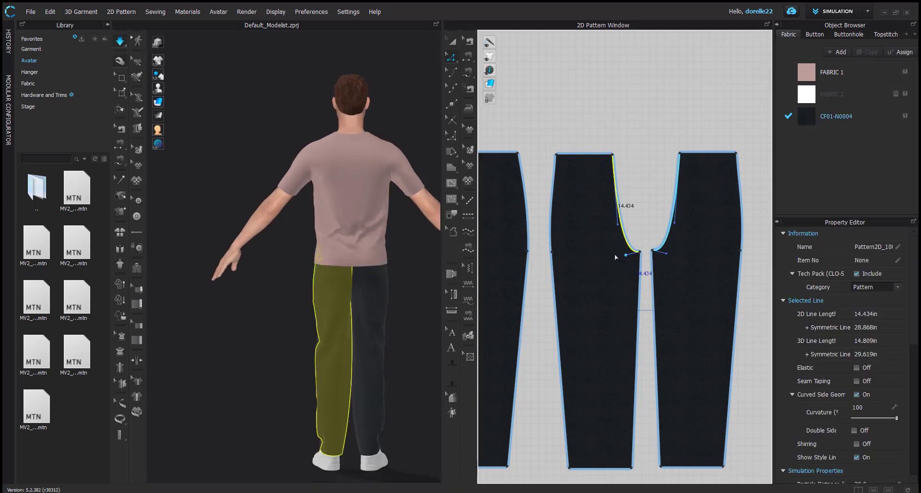
pyautogui.moveTo(626, 254); pyautogui.dragTo(664, 240)
pyautogui.click(673, 248)
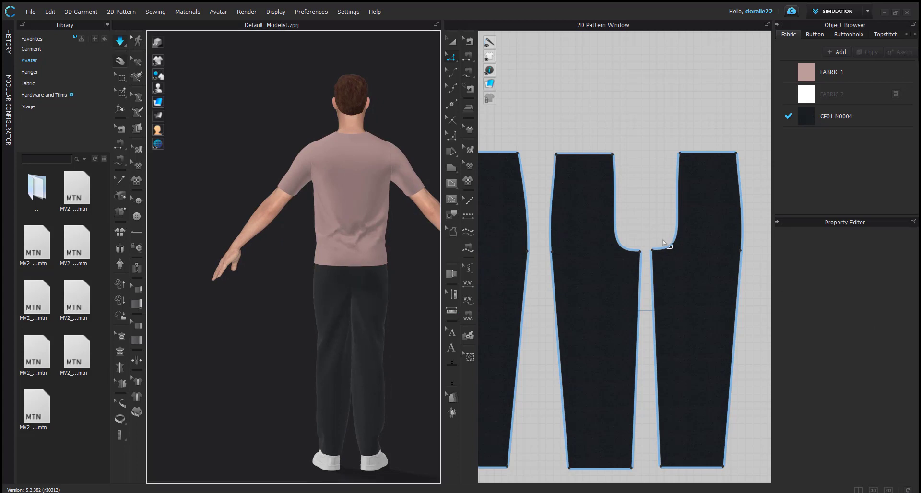
pyautogui.moveTo(743, 251); pyautogui.dragTo(748, 250)
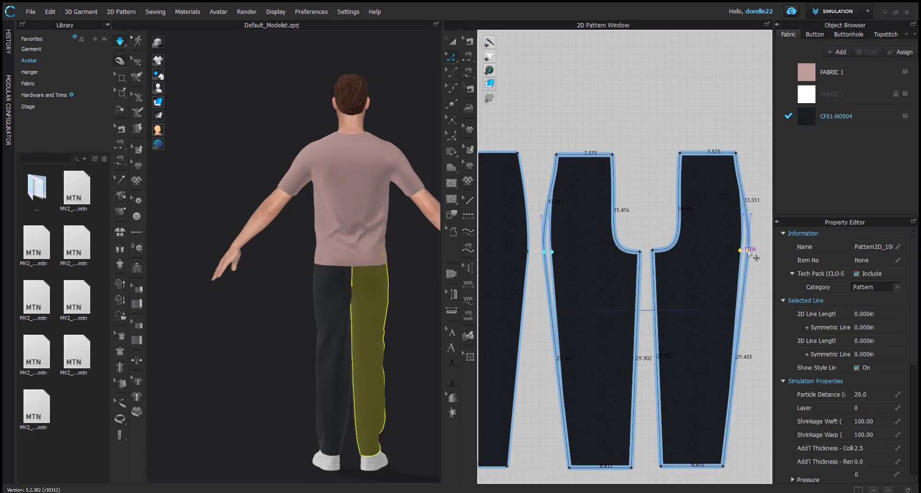
pyautogui.click(721, 472)
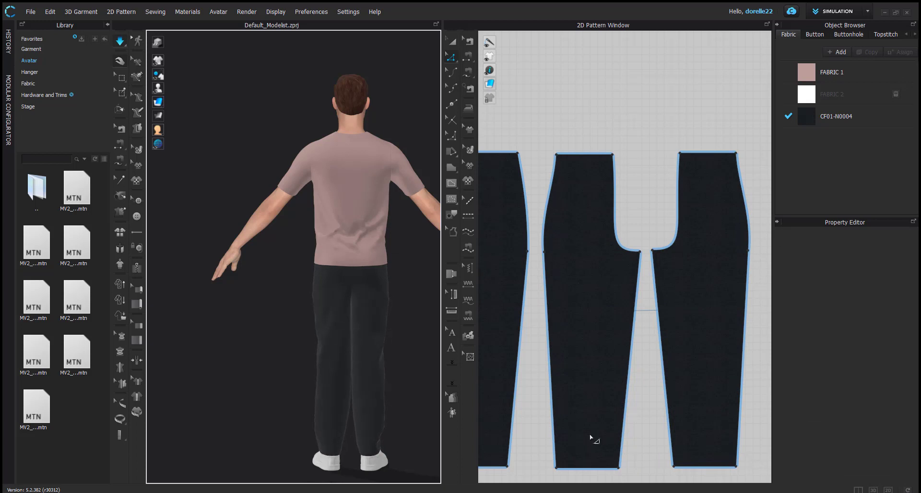
pyautogui.moveTo(429, 356); pyautogui.dragTo(627, 354, button='right')
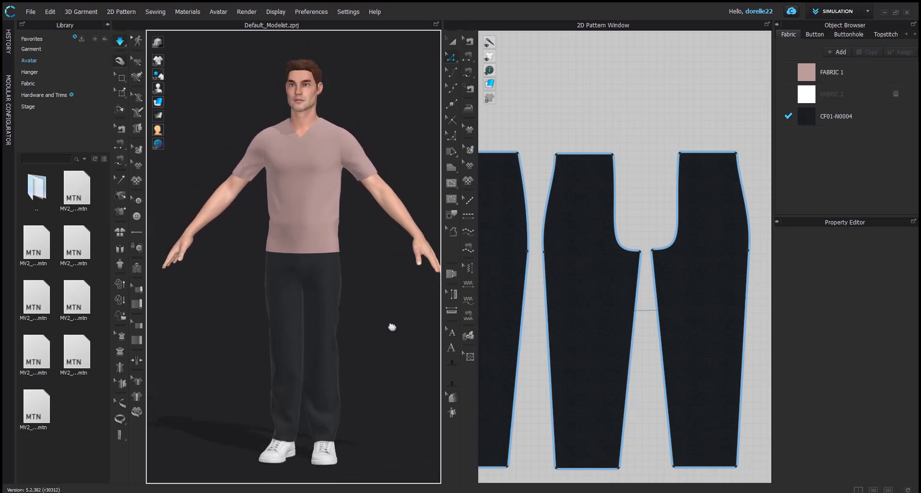
pyautogui.moveTo(391, 327); pyautogui.dragTo(377, 323, button='middle')
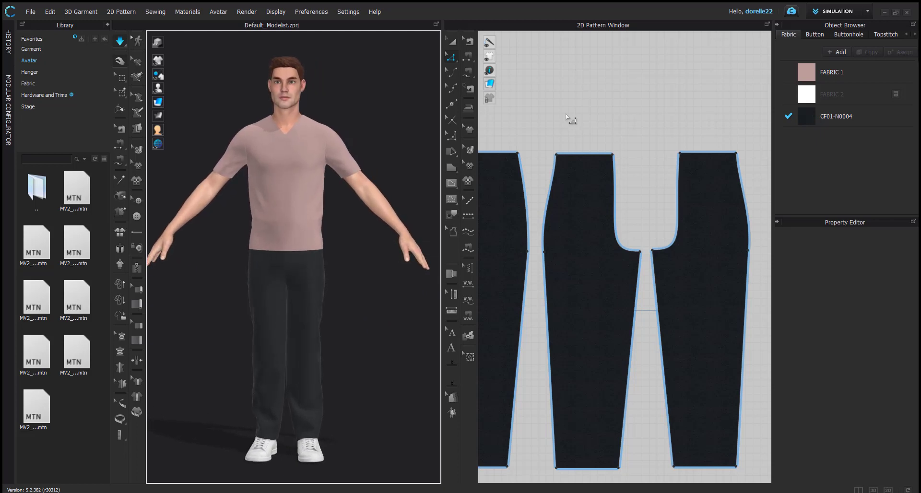
# Draw vertical internal crease lines from waist to hem on the trouser leg pieces
pyautogui.scroll(-3, 572, 120)
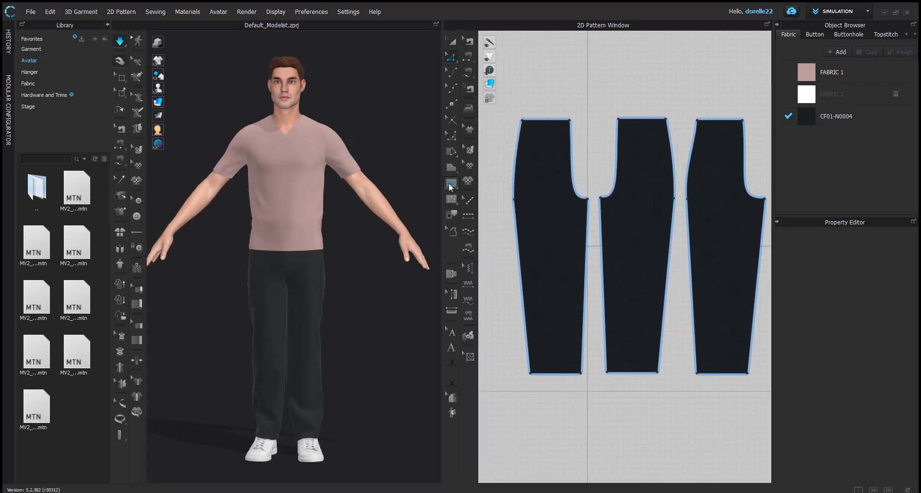
pyautogui.click(451, 184)
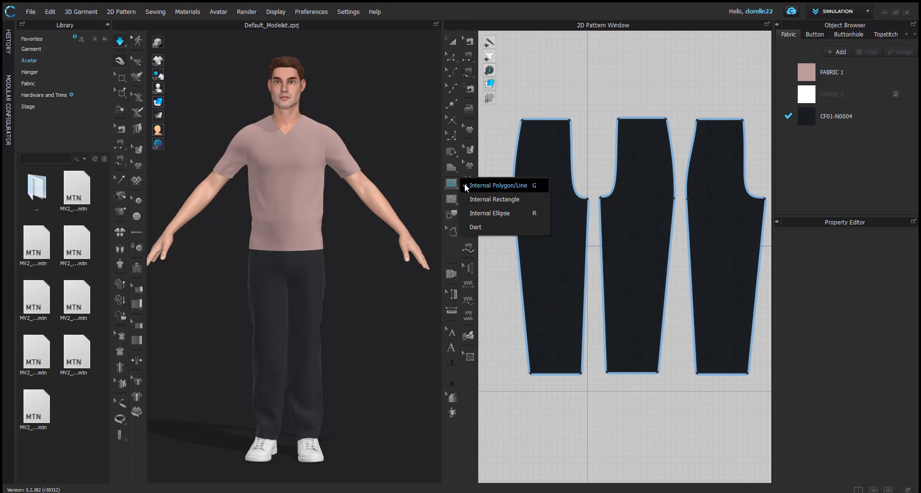
pyautogui.click(471, 189)
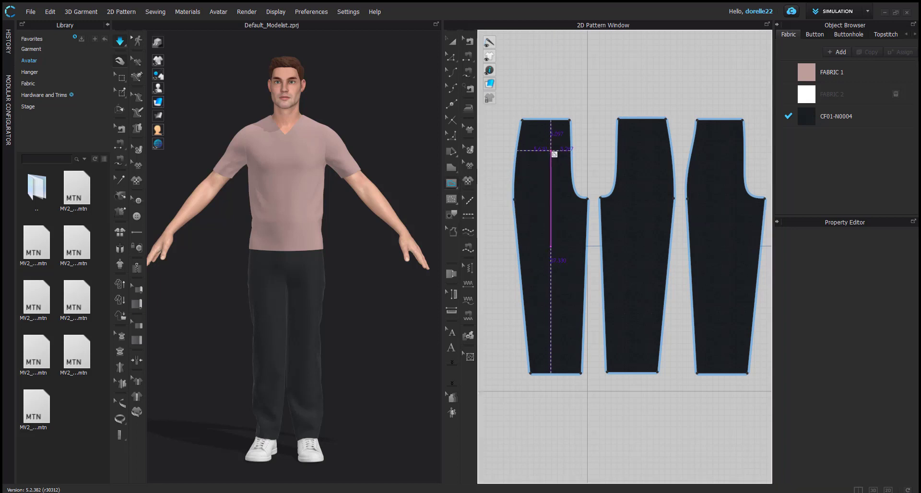
pyautogui.click(551, 143)
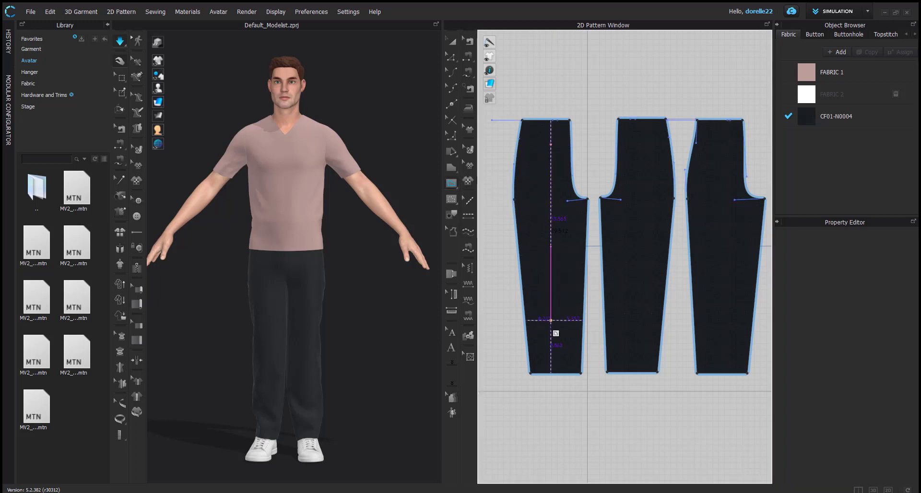
pyautogui.doubleClick(559, 376)
pyautogui.moveTo(570, 319); pyautogui.dragTo(578, 285, button='middle')
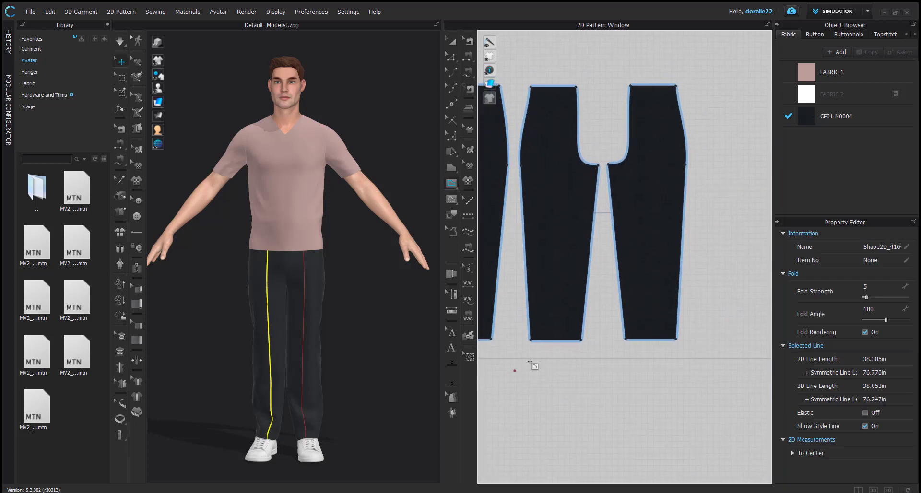
pyautogui.click(558, 86)
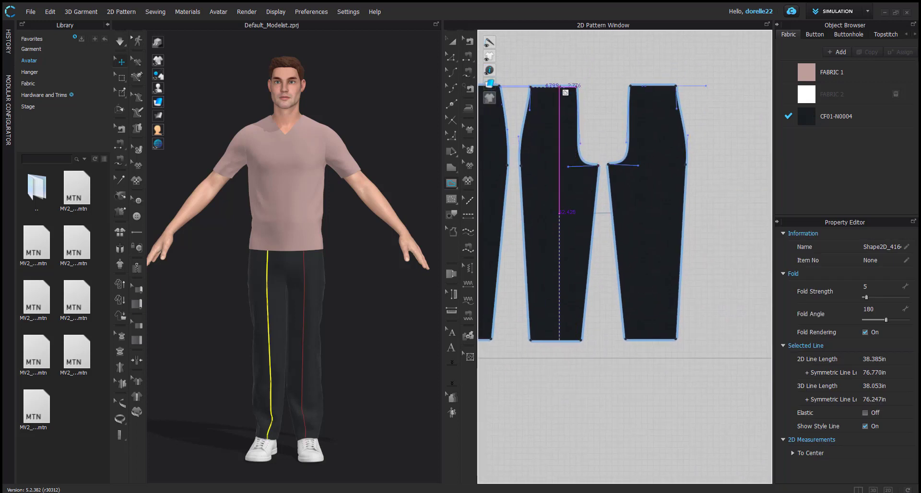
pyautogui.doubleClick(563, 340)
# Set the crease lines' Fold Angle to 90 in the Property Editor
pyautogui.press('a')
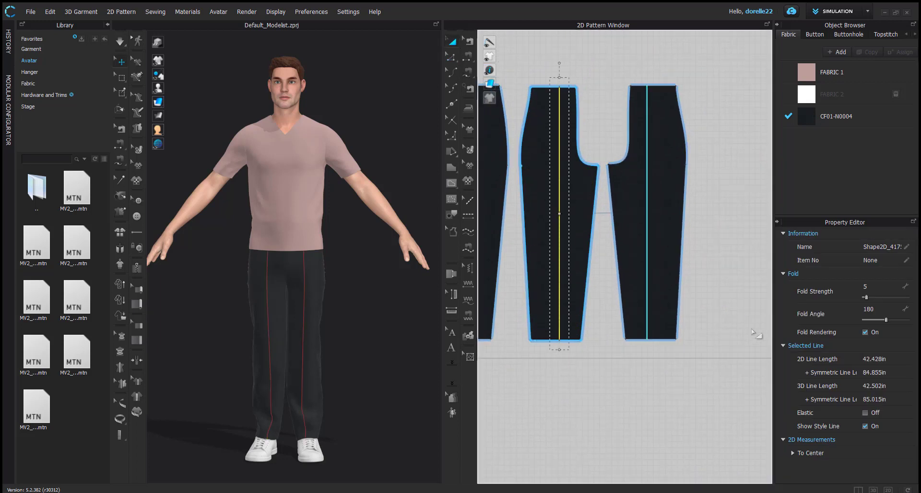
pyautogui.click(883, 310)
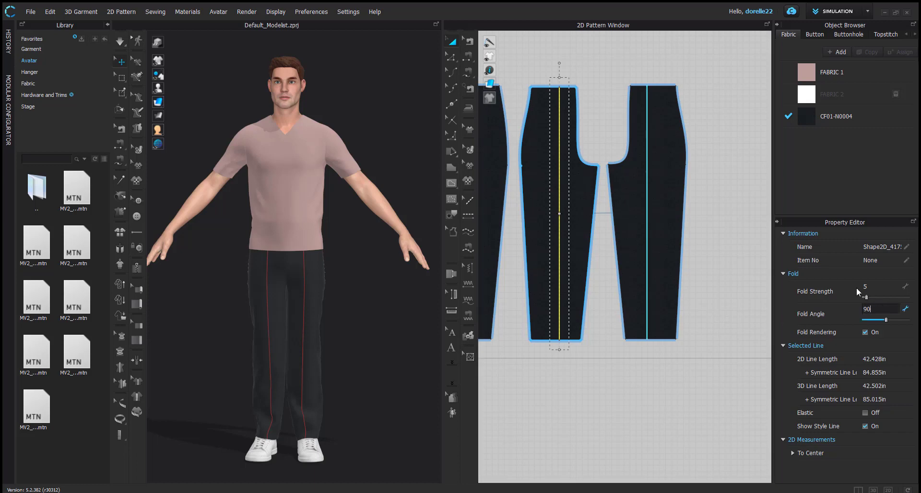
pyautogui.click(710, 231)
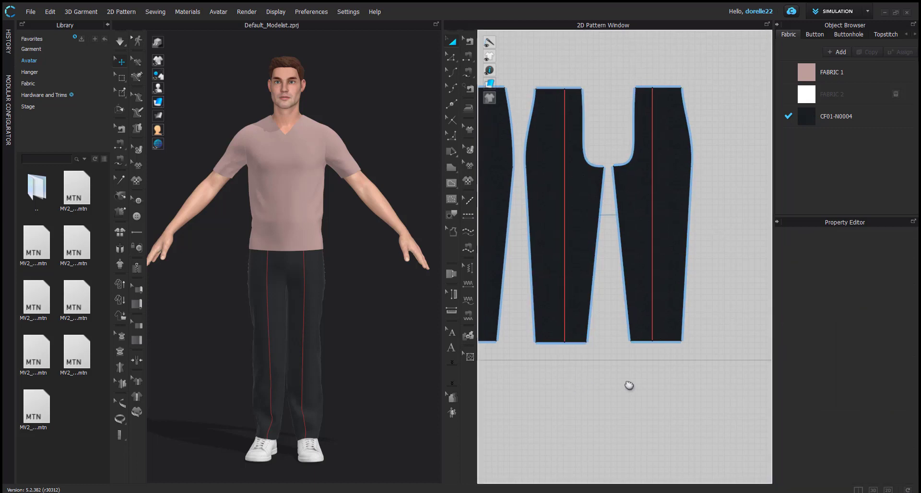
pyautogui.click(540, 311)
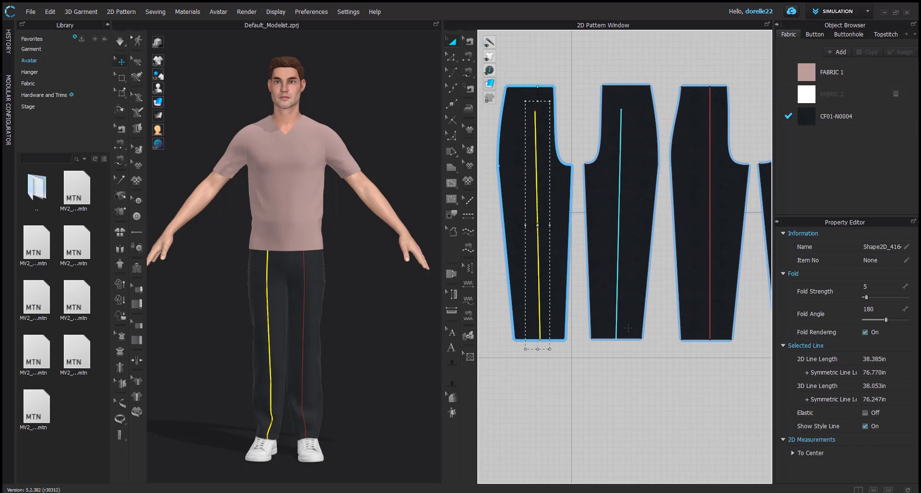
pyautogui.click(883, 311)
pyautogui.write('90')
pyautogui.press('Return')
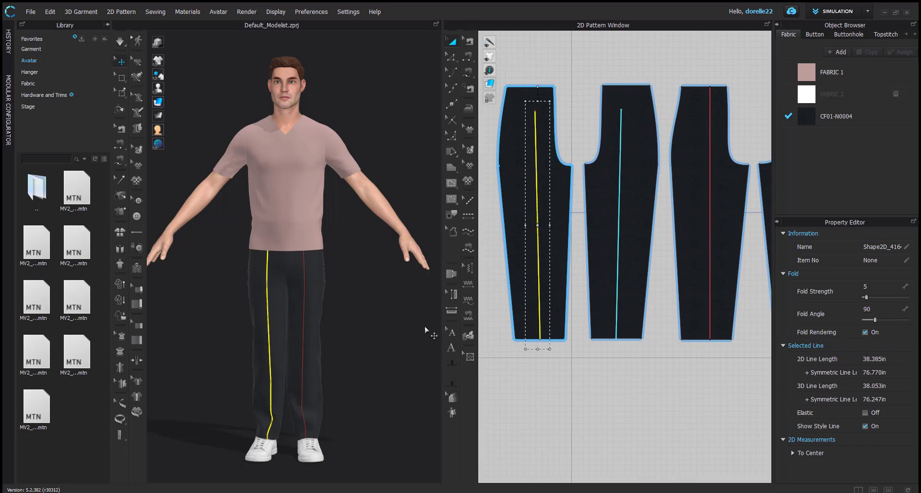
pyautogui.click(353, 395)
# Turn on Simulation to press in the creases and orbit the avatar front and back to check them
pyautogui.scroll(10, 329, 376)
pyautogui.moveTo(403, 379); pyautogui.dragTo(346, 379, button='right')
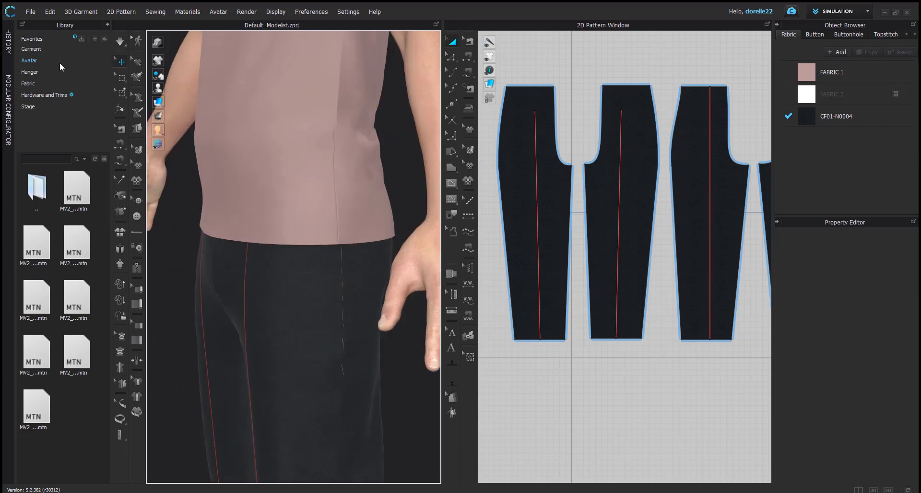
pyautogui.click(120, 42)
pyautogui.scroll(-5, 267, 315)
pyautogui.moveTo(268, 315); pyautogui.dragTo(663, 391, button='right')
pyautogui.scroll(-5, 403, 402)
pyautogui.moveTo(443, 431); pyautogui.dragTo(259, 422, button='right')
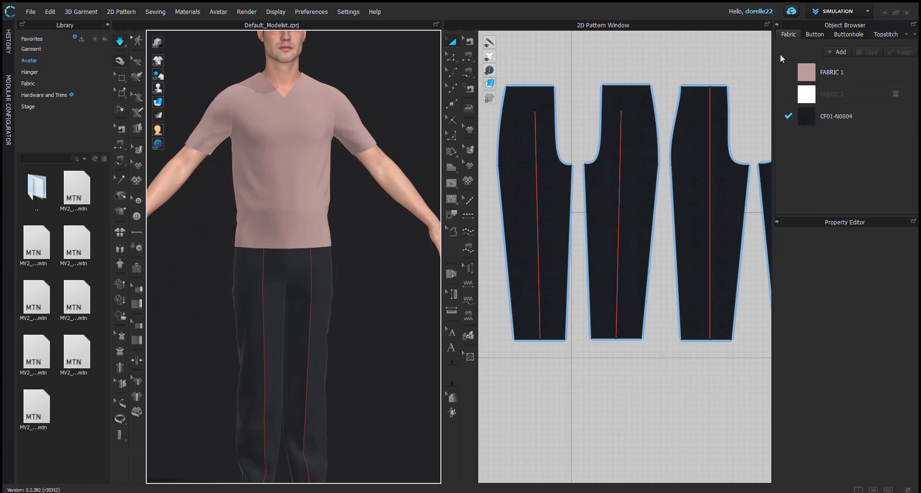
# Switch to Animation mode, float and enlarge the Animation Editor, and record the garment through frame 553
pyautogui.click(869, 11)
pyautogui.click(835, 29)
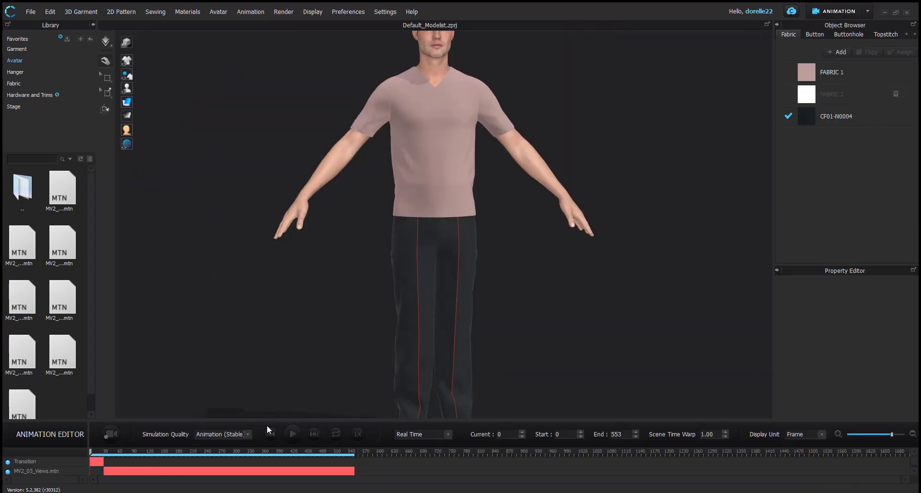
pyautogui.moveTo(169, 421); pyautogui.dragTo(453, 474)
pyautogui.moveTo(99, 420); pyautogui.dragTo(96, 388)
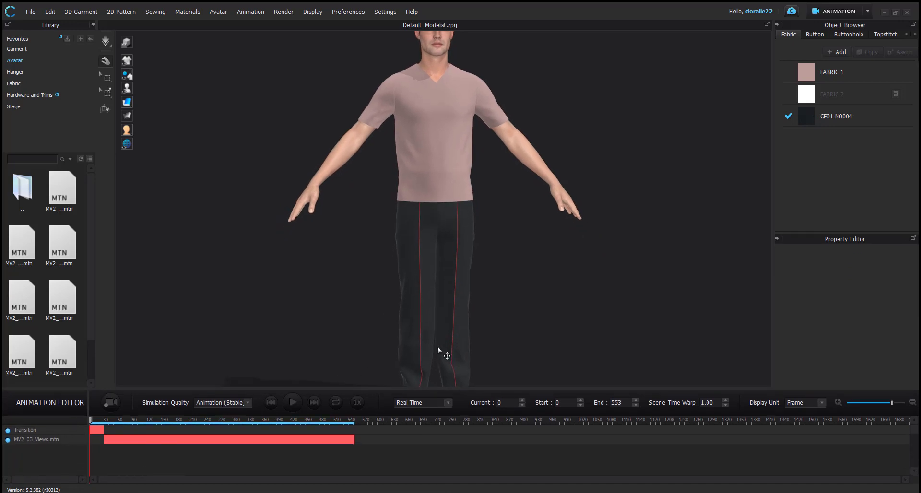
pyautogui.scroll(-3, 438, 350)
pyautogui.scroll(2, 449, 328)
pyautogui.moveTo(448, 329); pyautogui.dragTo(188, 352, button='middle')
pyautogui.click(110, 402)
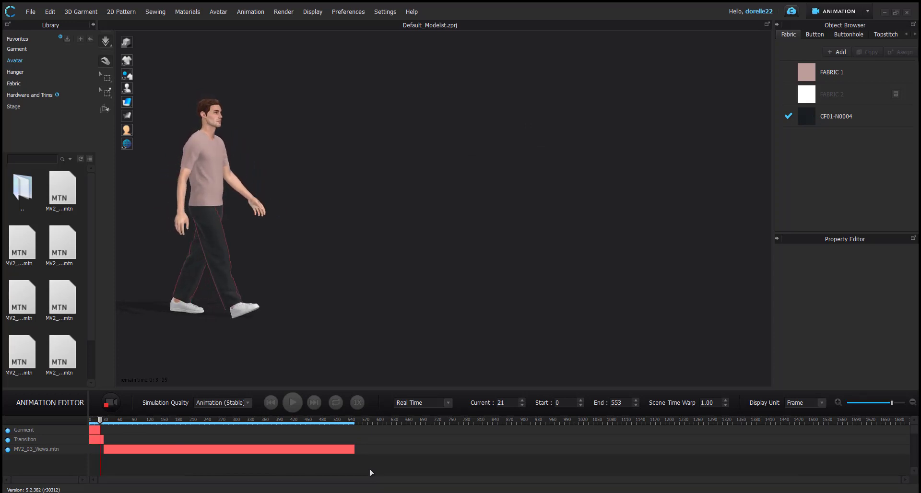
# Uncheck Show Internal Lines under Display > 3D Garment
pyautogui.click(380, 174)
pyautogui.click(317, 13)
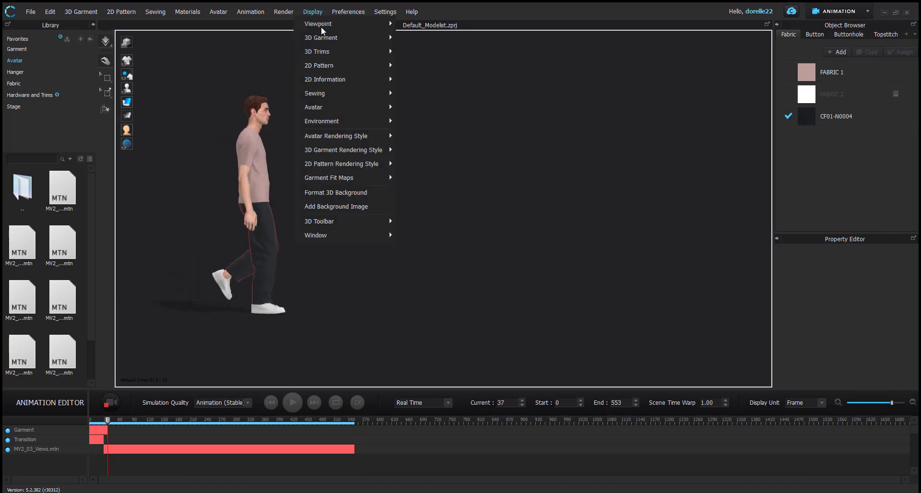
pyautogui.moveTo(322, 37)
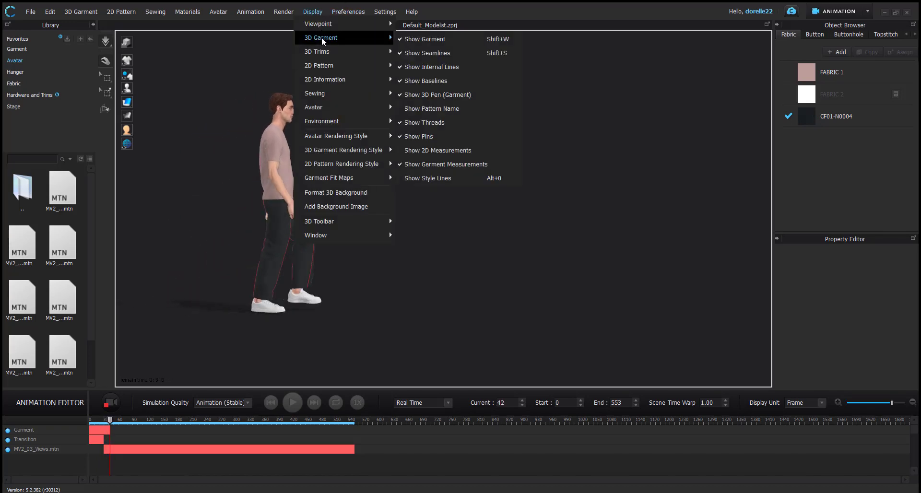
pyautogui.click(431, 72)
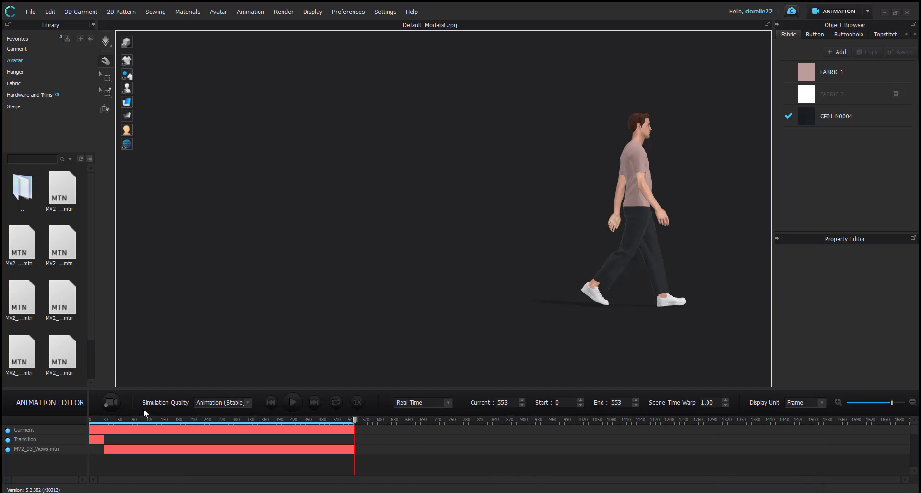
# Rewind to frame 0, choose Hide Avatar from its right-click menu, and play the recorded walk
pyautogui.click(270, 403)
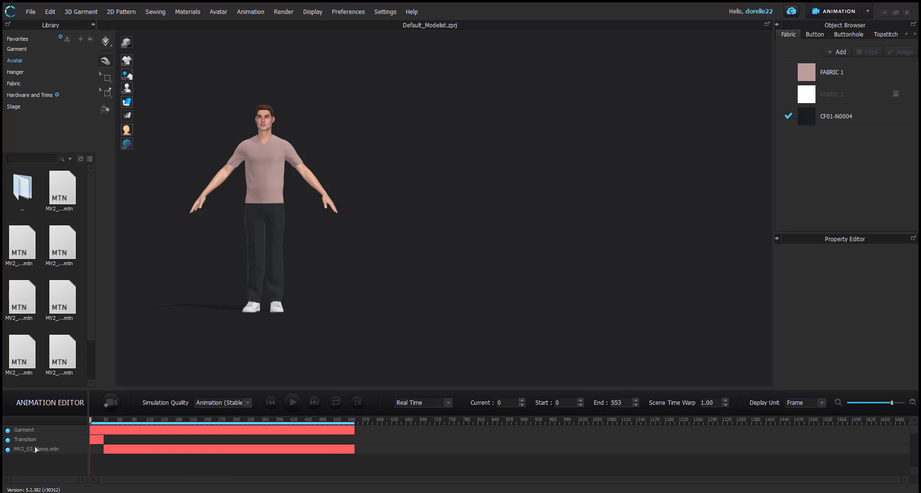
pyautogui.rightClick(261, 121)
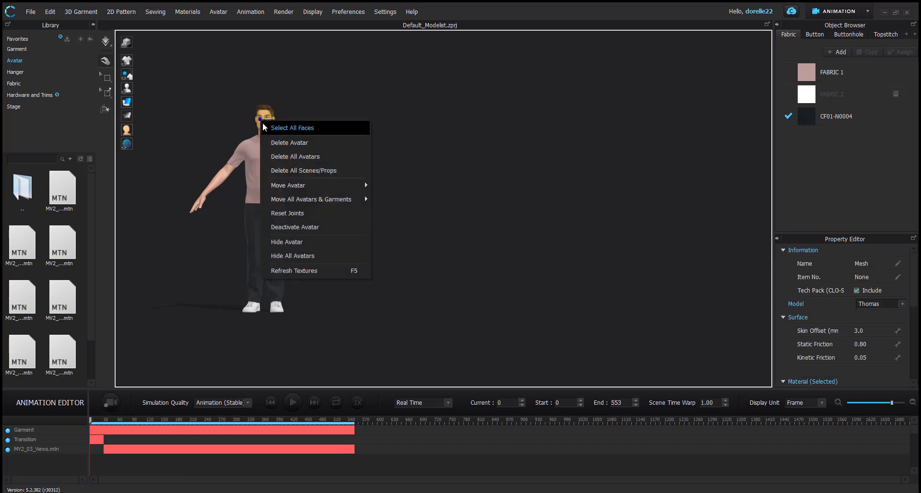
pyautogui.click(292, 243)
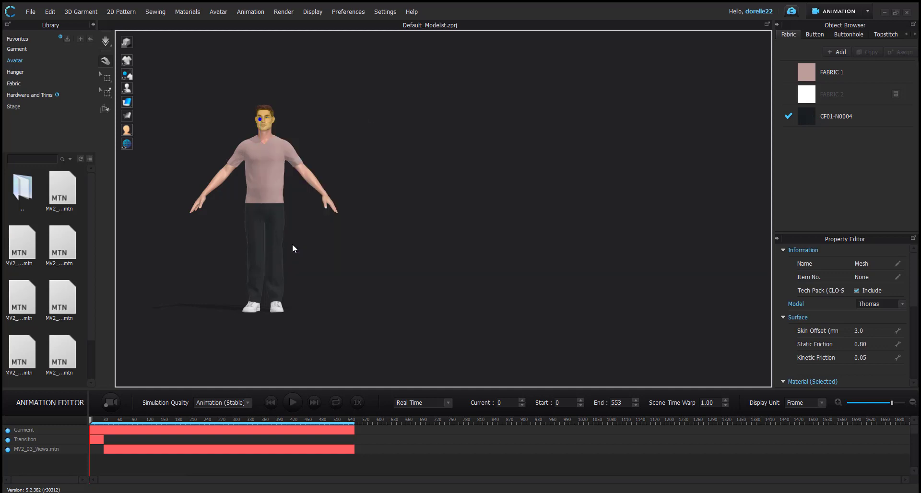
pyautogui.click(293, 402)
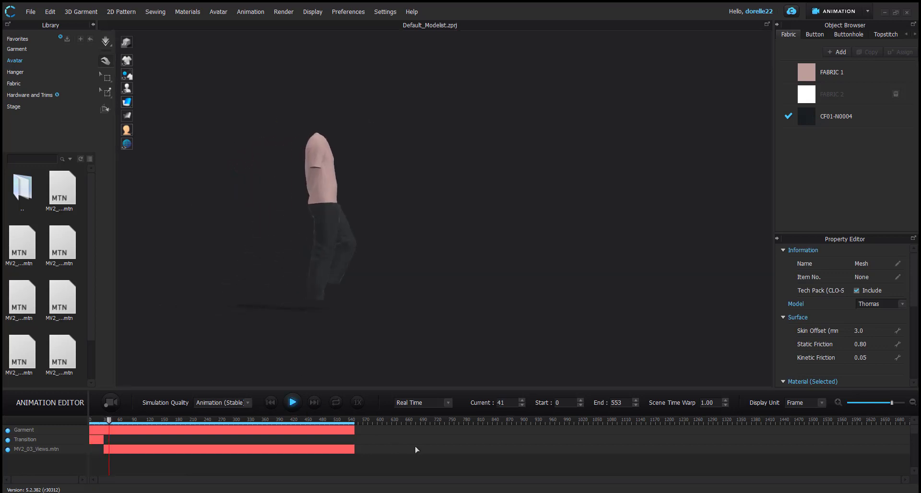